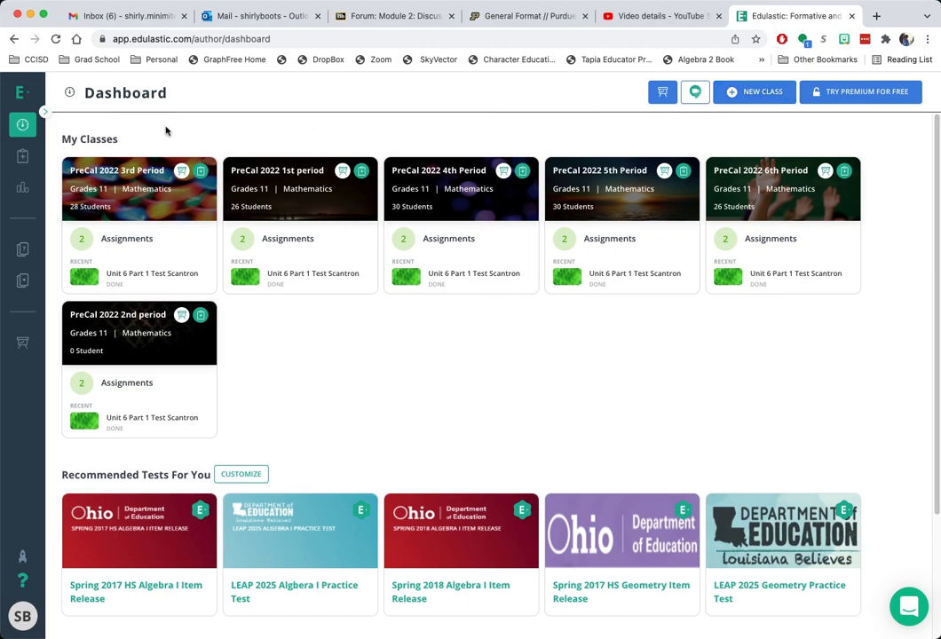
- Open the list of assignments and display its filter options
mouse_move(20, 173)
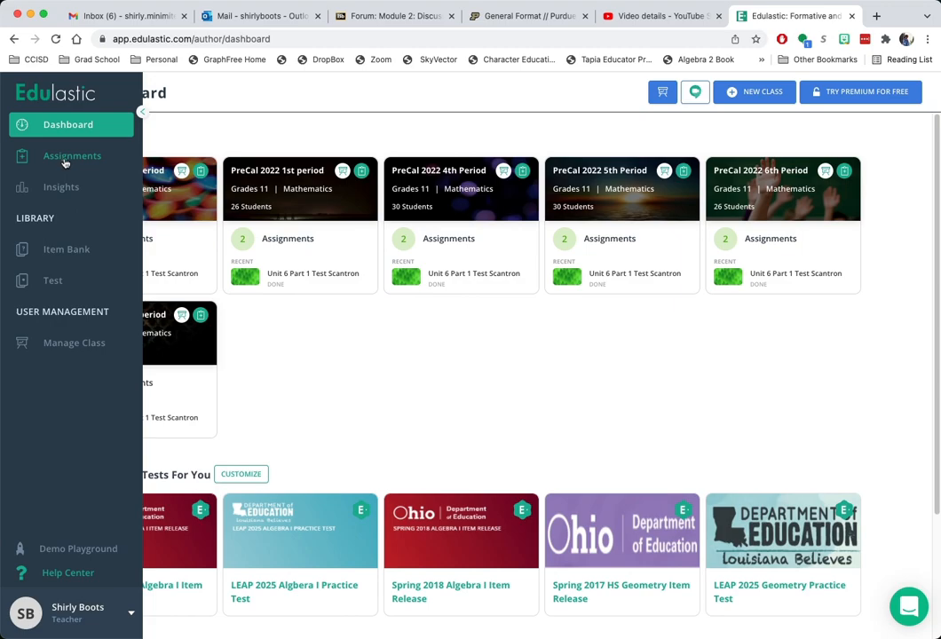
click(64, 160)
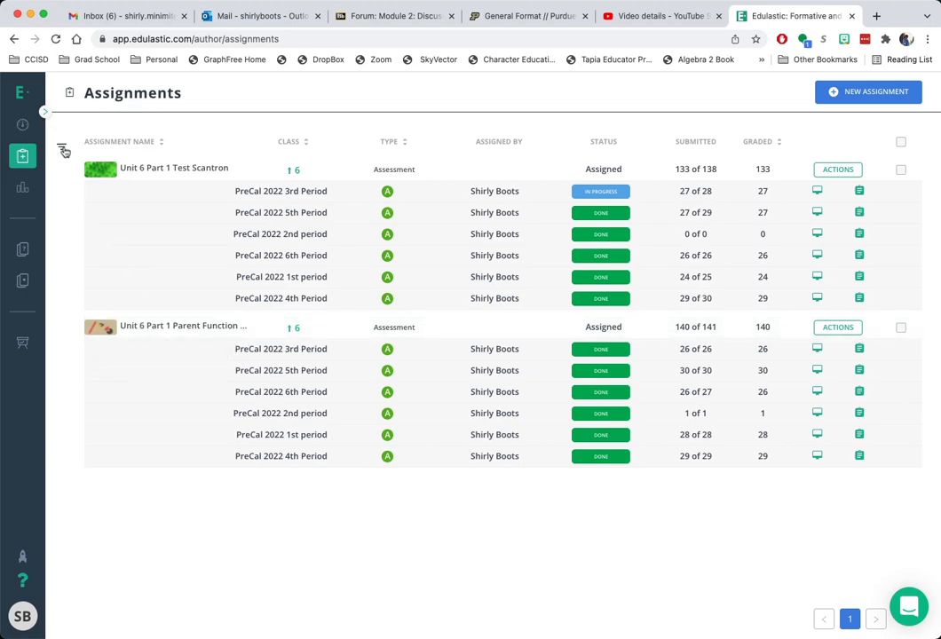
click(63, 149)
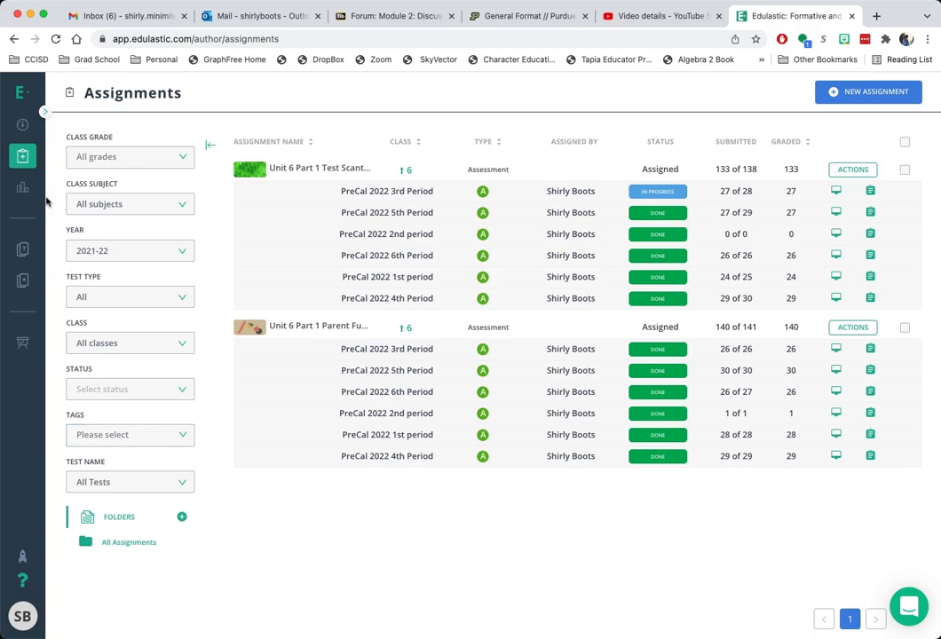
- Open the Item Bank and examine its standards and difficulty filter options, leaving the filters as set
mouse_move(35, 186)
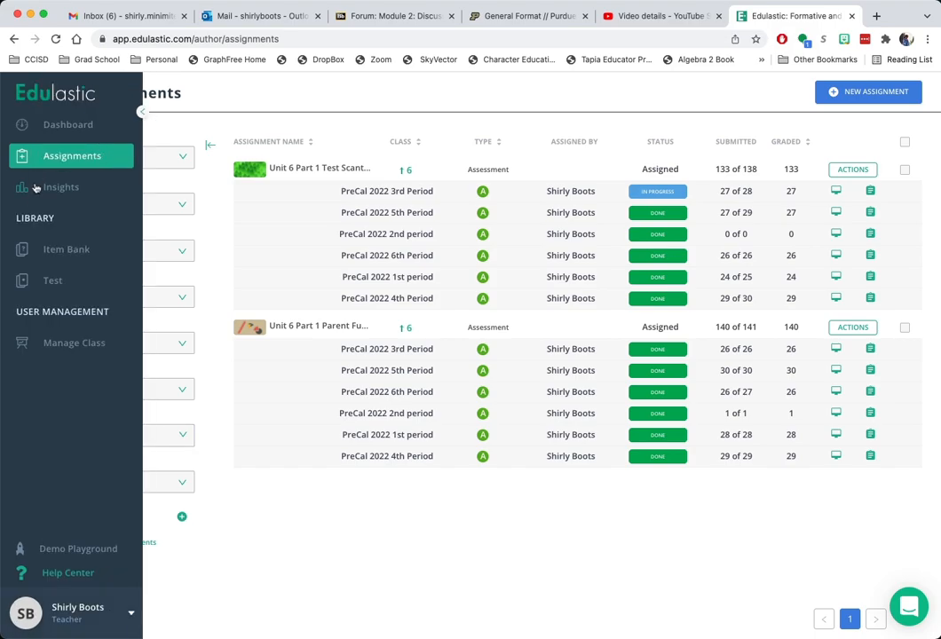
click(65, 251)
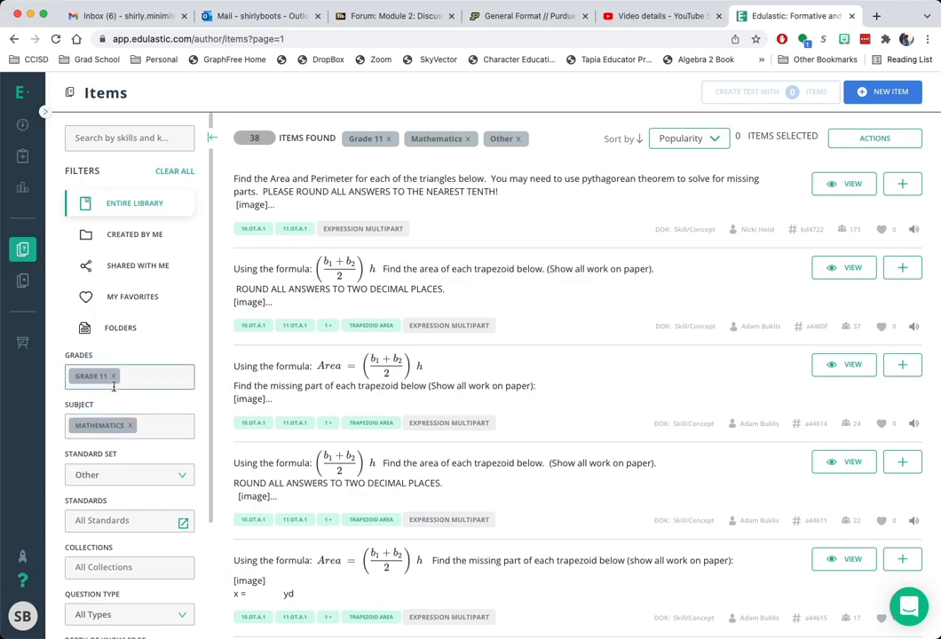
scroll(178, 444, down, 3)
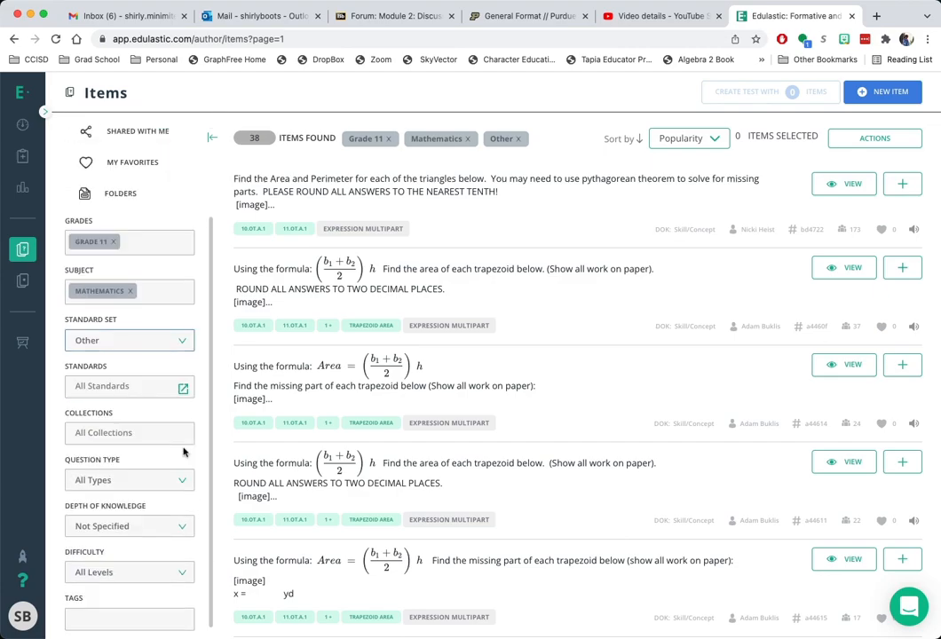
click(184, 390)
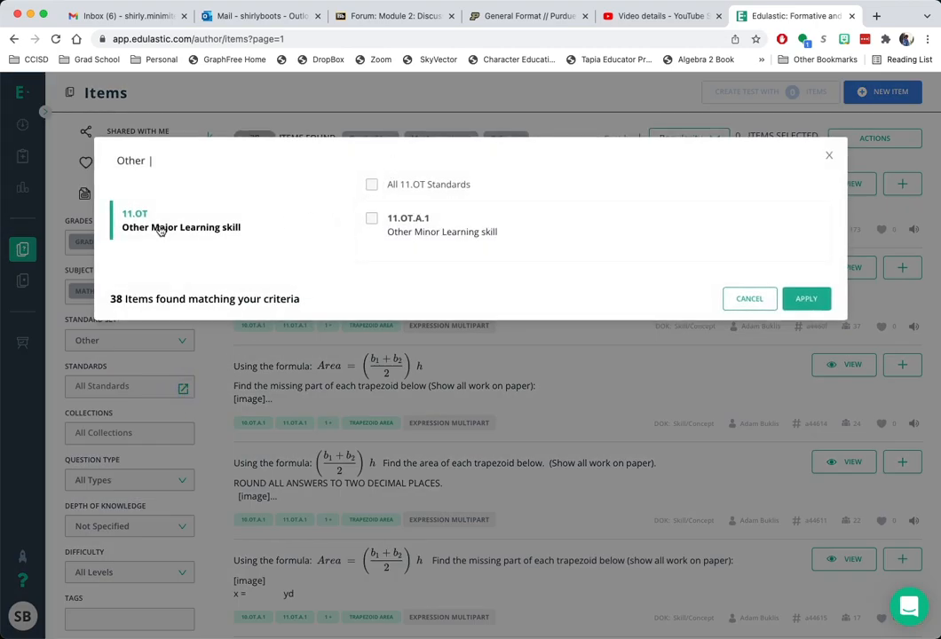
click(748, 298)
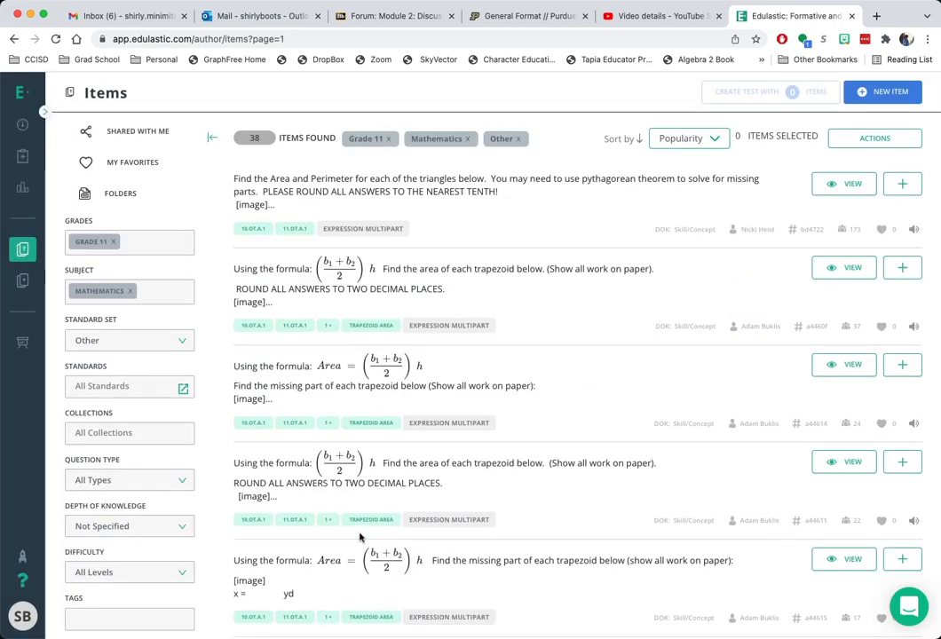
click(183, 577)
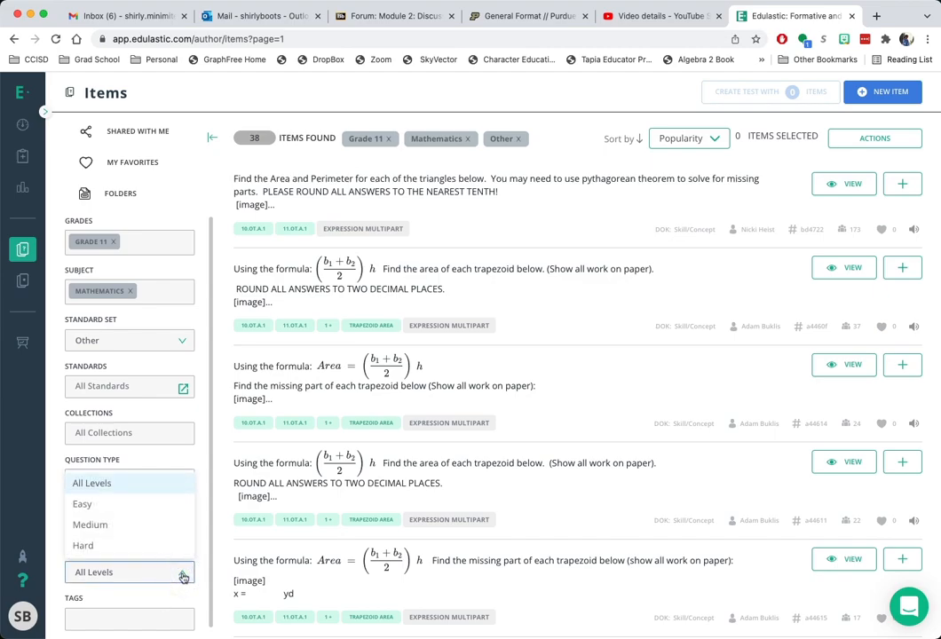
click(182, 577)
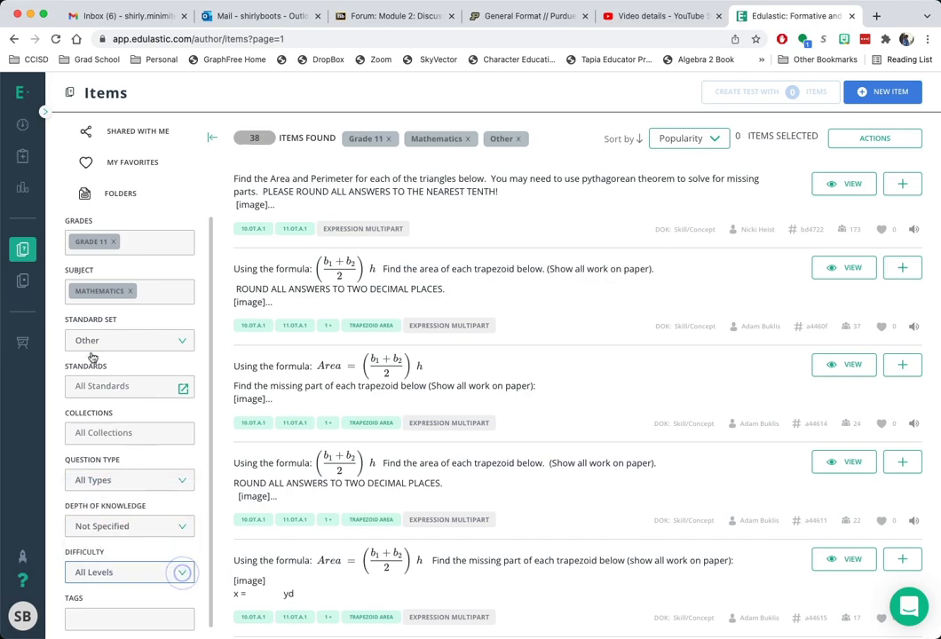
- Open the test library, limit it to tests created by me, and remove the Mathematics subject filter
mouse_move(26, 275)
click(55, 282)
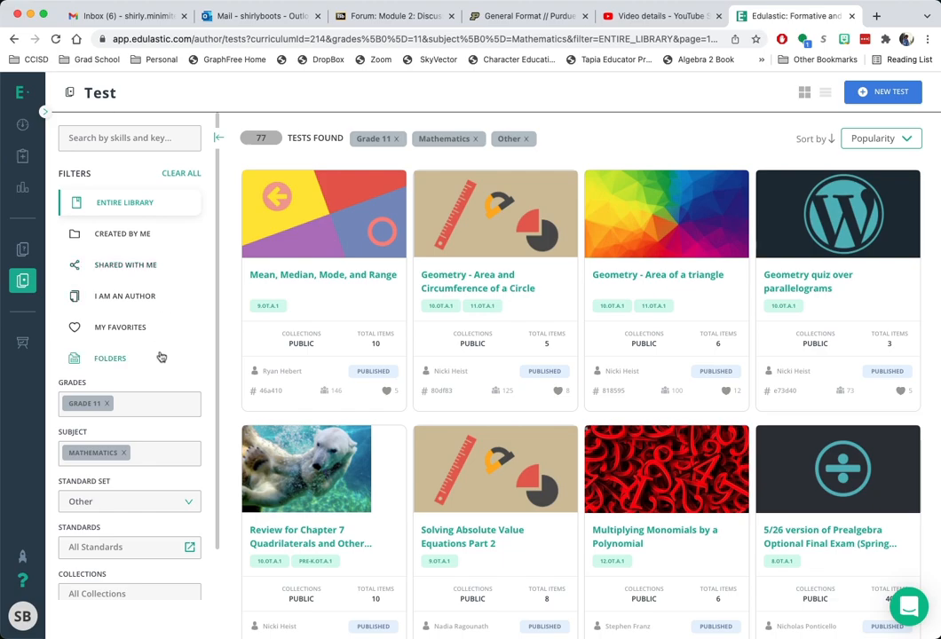
click(151, 242)
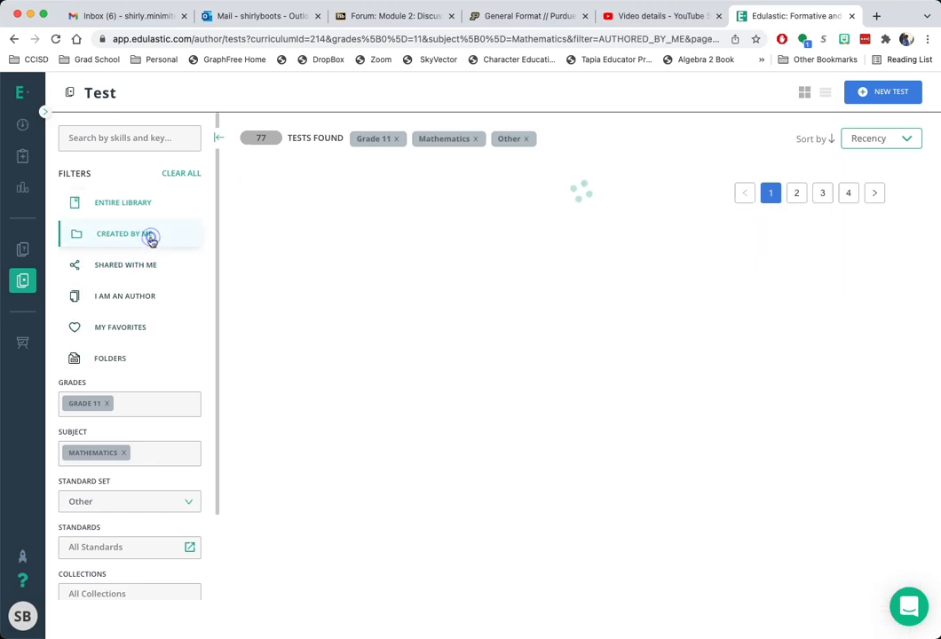
click(127, 456)
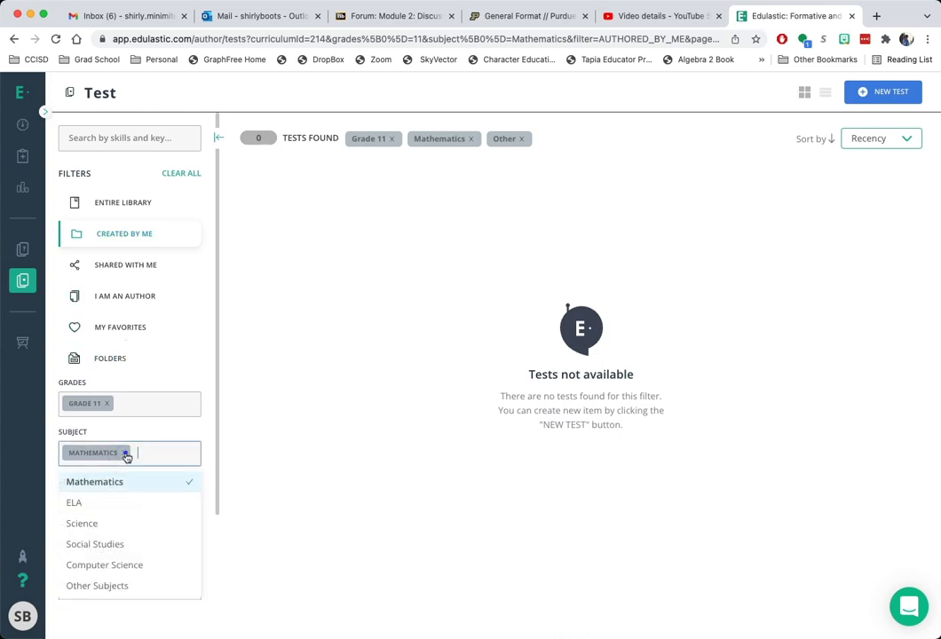
click(126, 454)
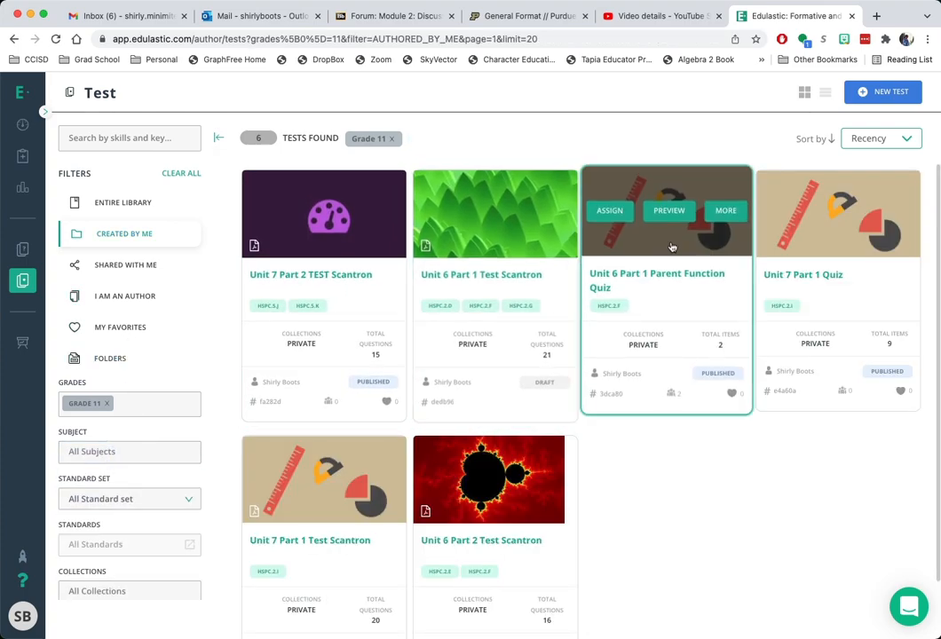
- Preview the Unit 7 Part 1 Quiz and look through items 1 to 3, including the y-intercept answer choices
mouse_move(841, 256)
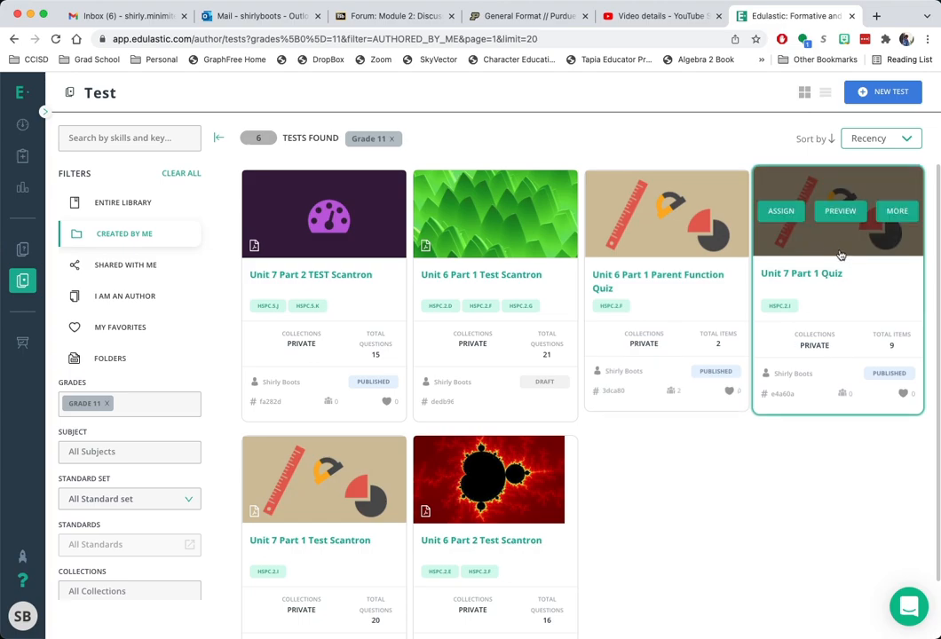
click(840, 255)
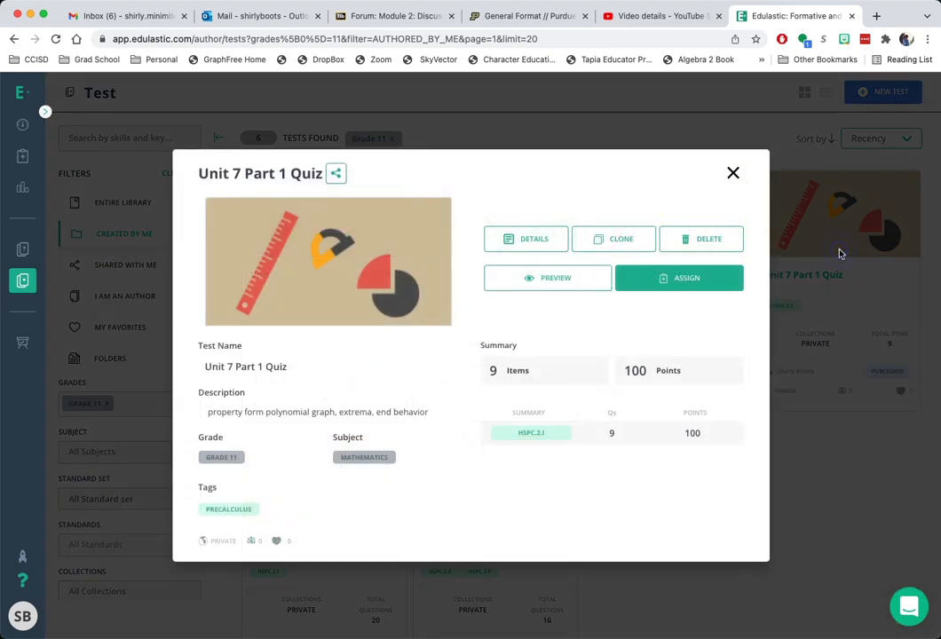
click(545, 288)
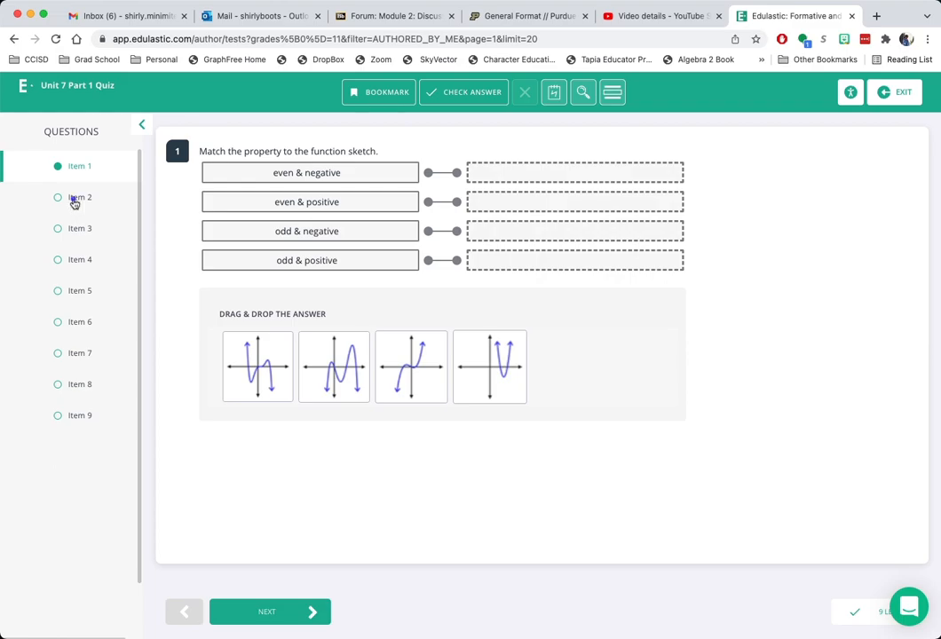
click(74, 204)
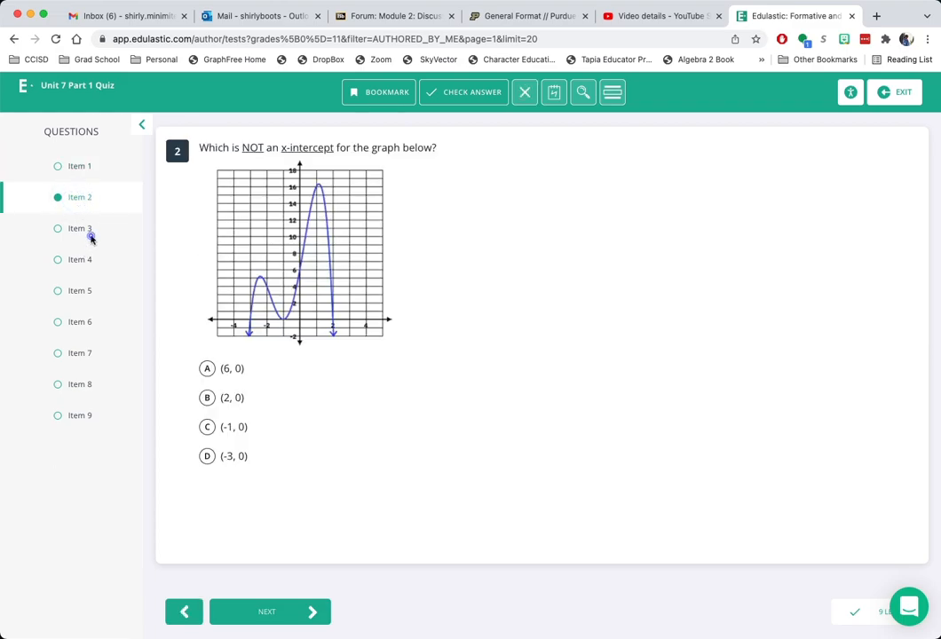
click(90, 236)
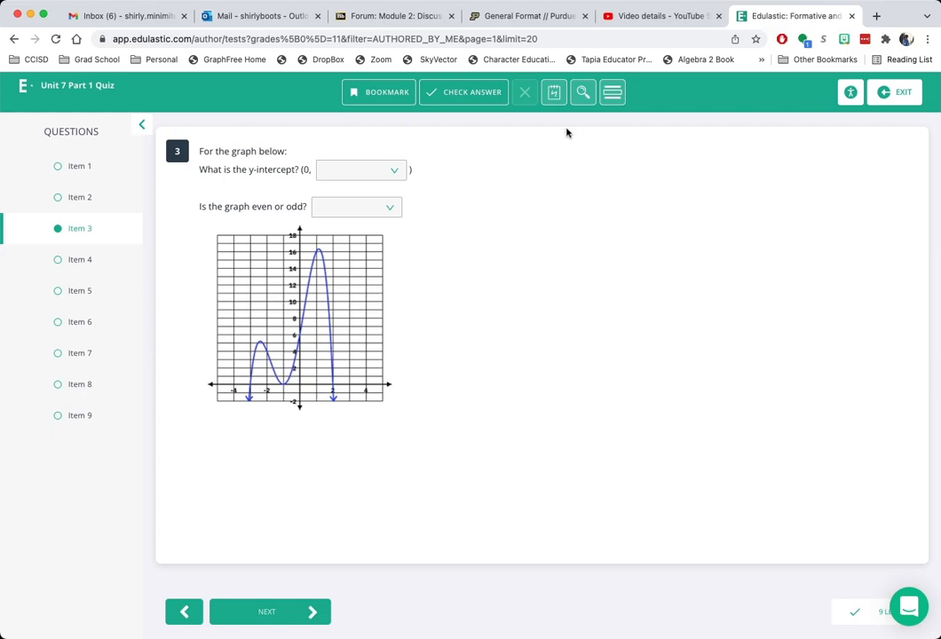
click(396, 174)
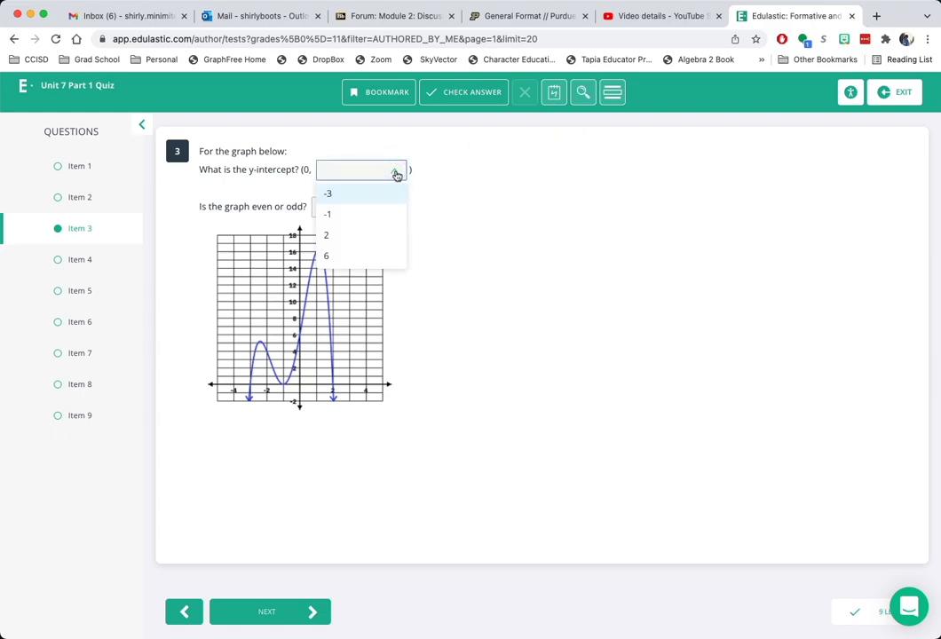
click(396, 174)
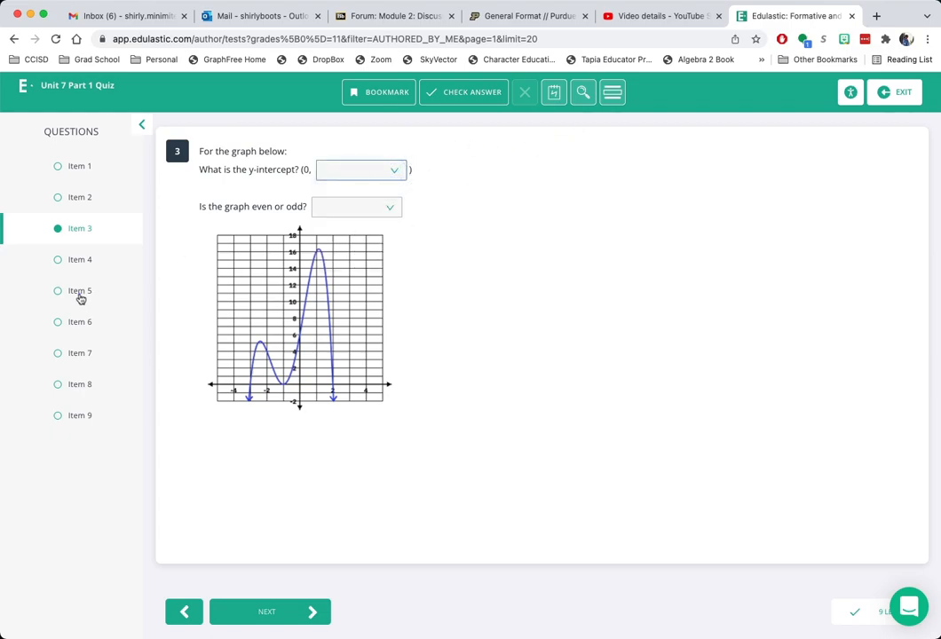
- Look through items 6 to 8 of the quiz, then exit the preview and return to the test library
click(79, 296)
click(85, 321)
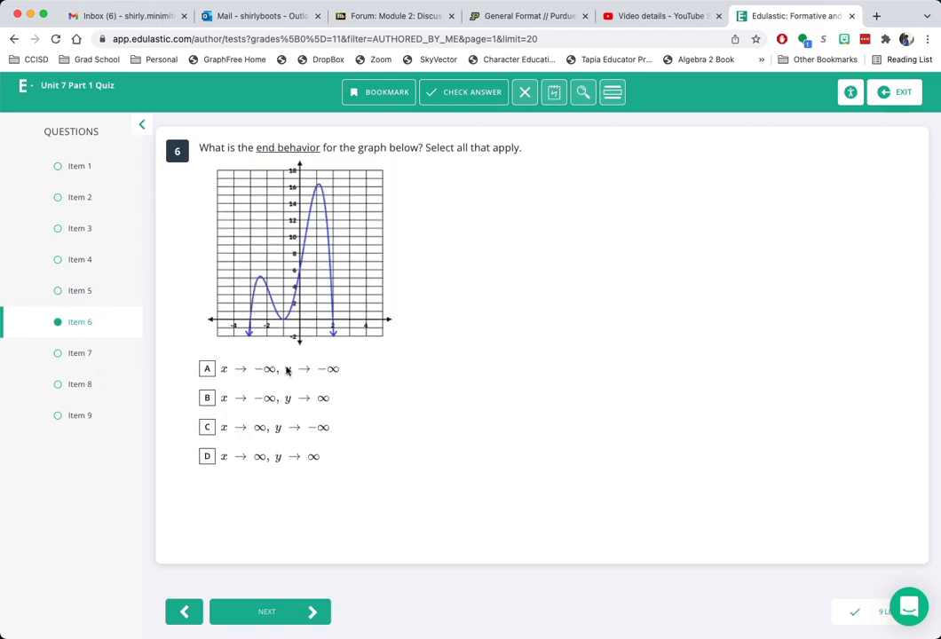
click(81, 359)
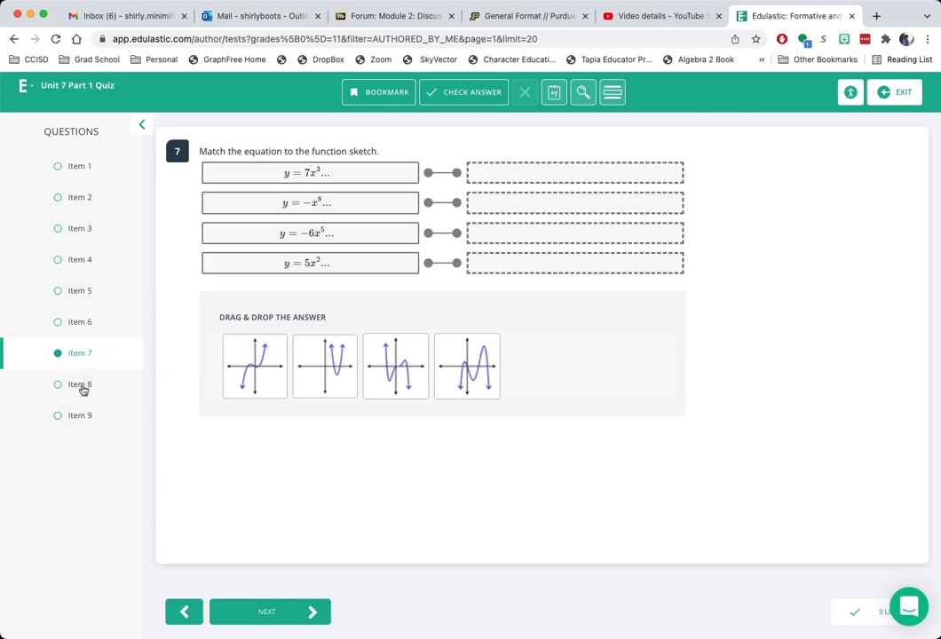
click(82, 387)
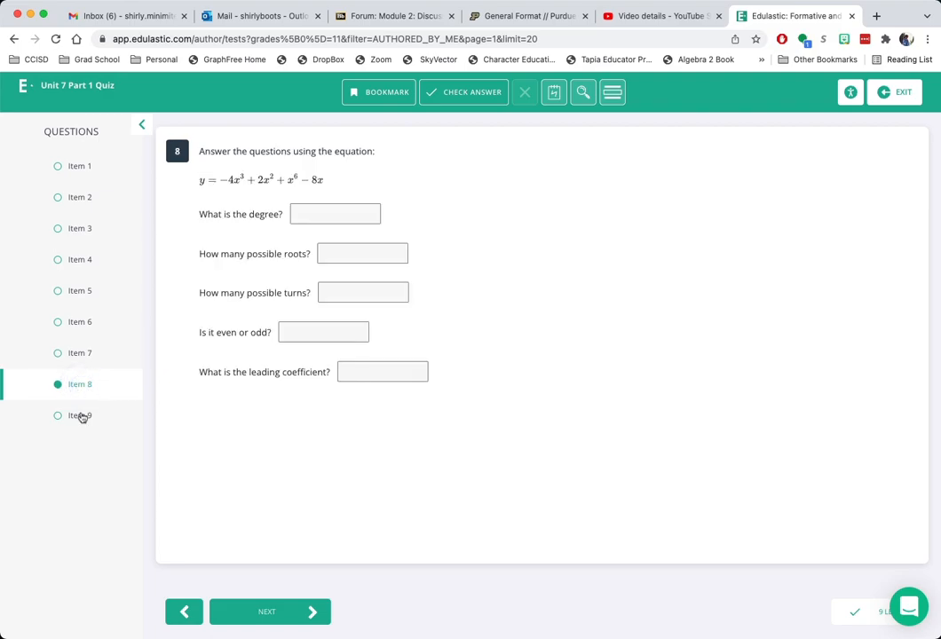
click(911, 97)
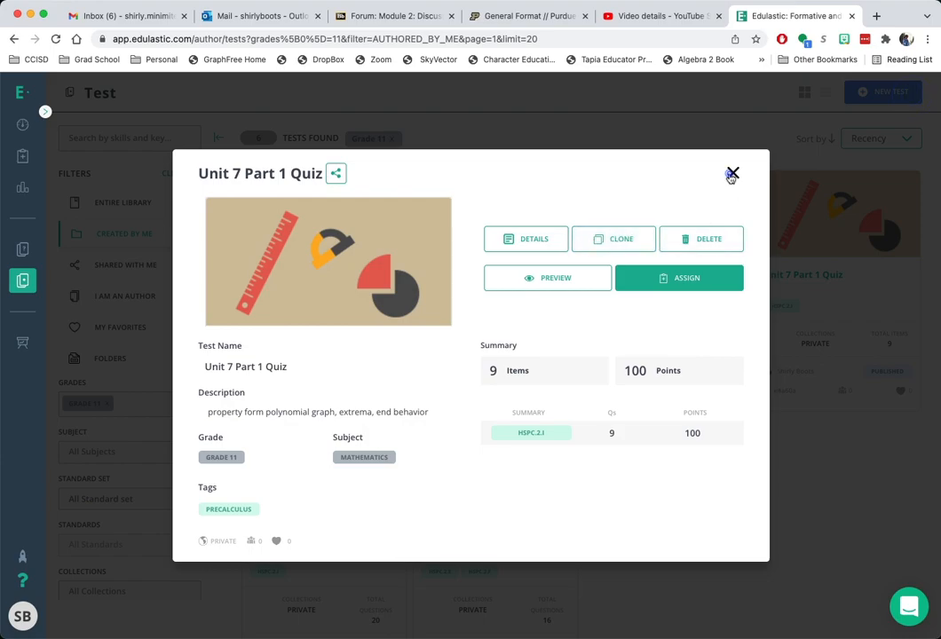
click(732, 174)
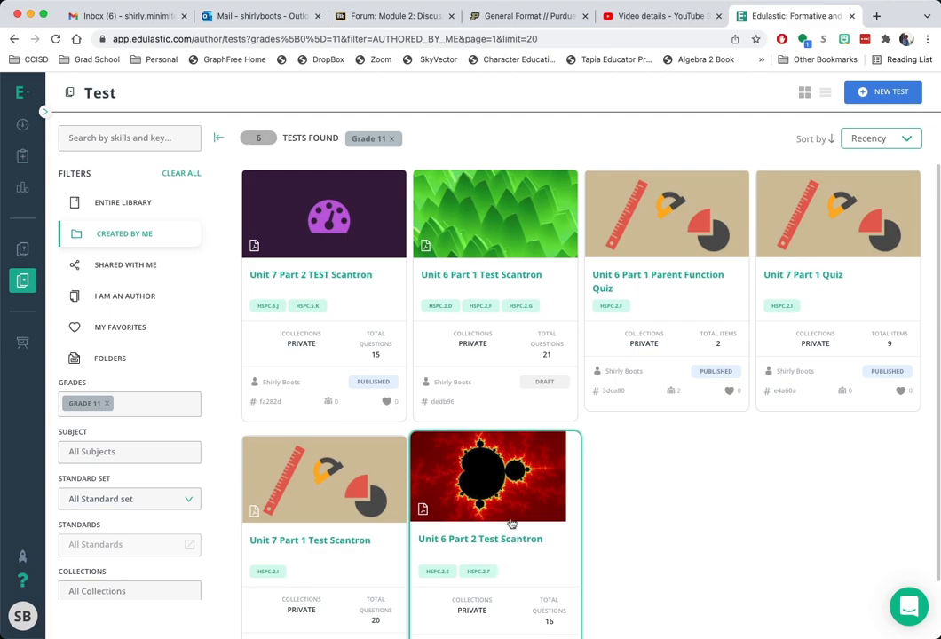
- Open the details of the Unit 6 Part 2 Test Scantron
mouse_move(506, 498)
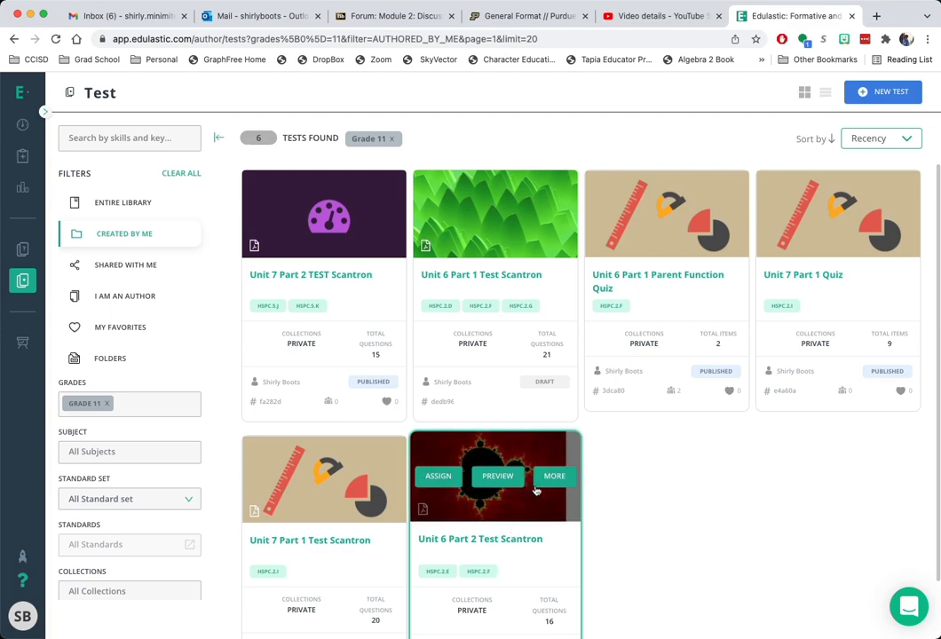
click(534, 489)
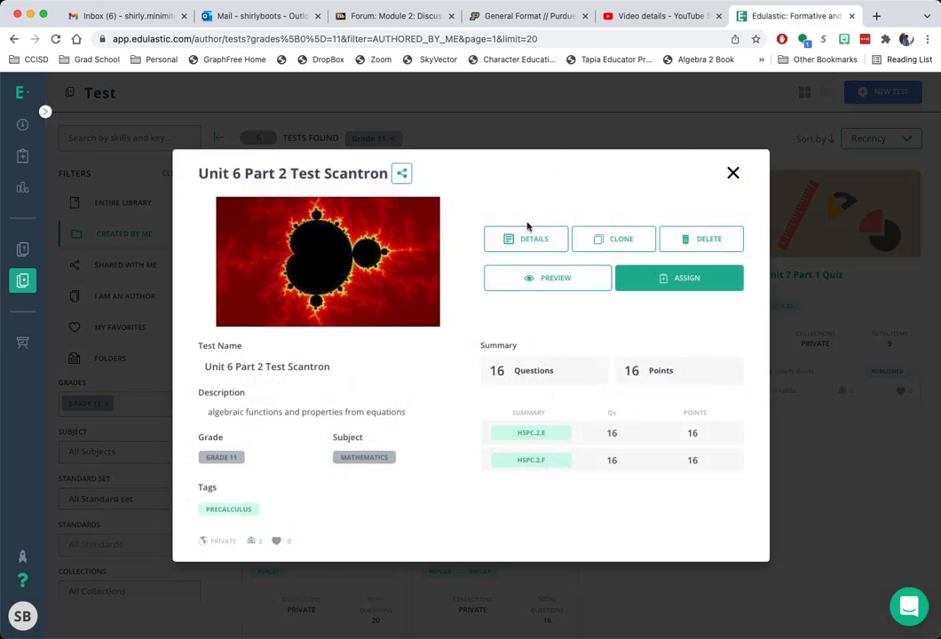
click(527, 248)
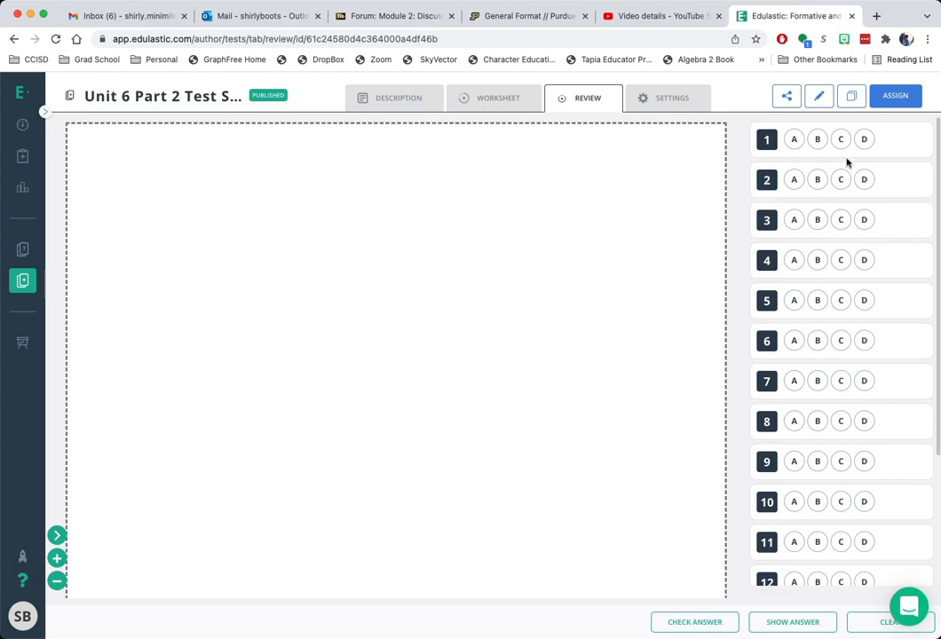
- Put the published test into edit mode and examine the worksheet's answer key through question 16
click(495, 101)
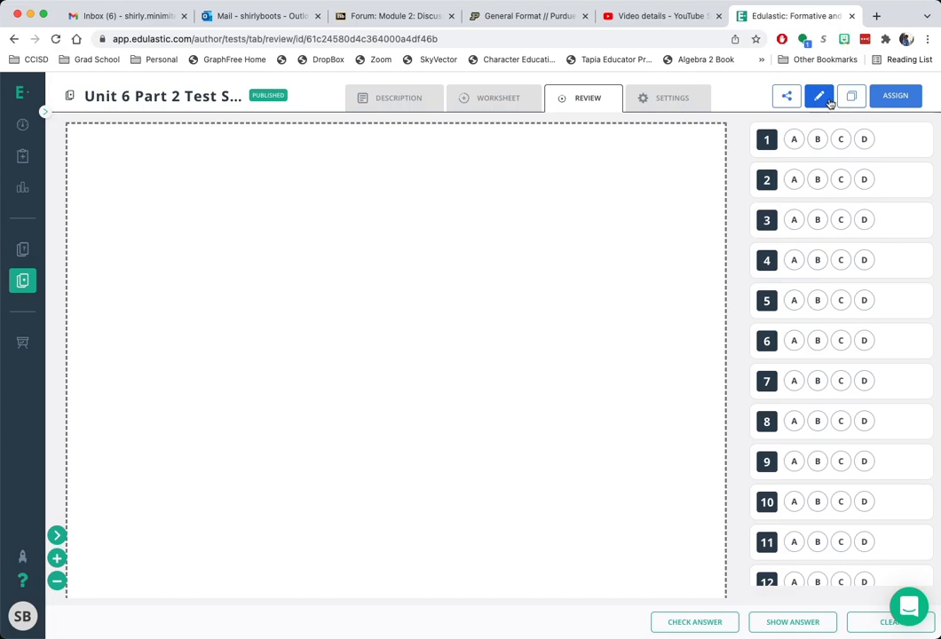
click(827, 100)
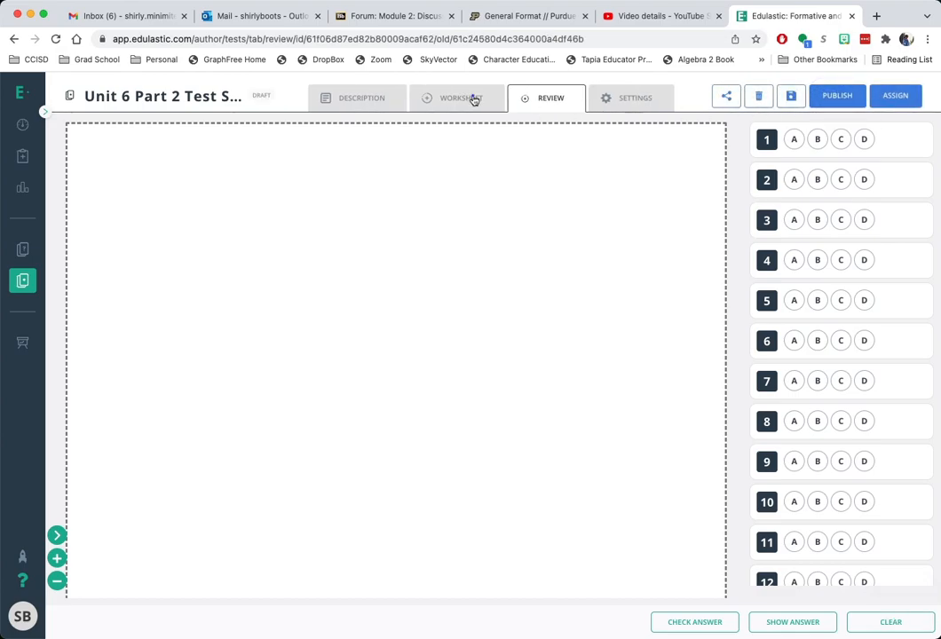
click(474, 100)
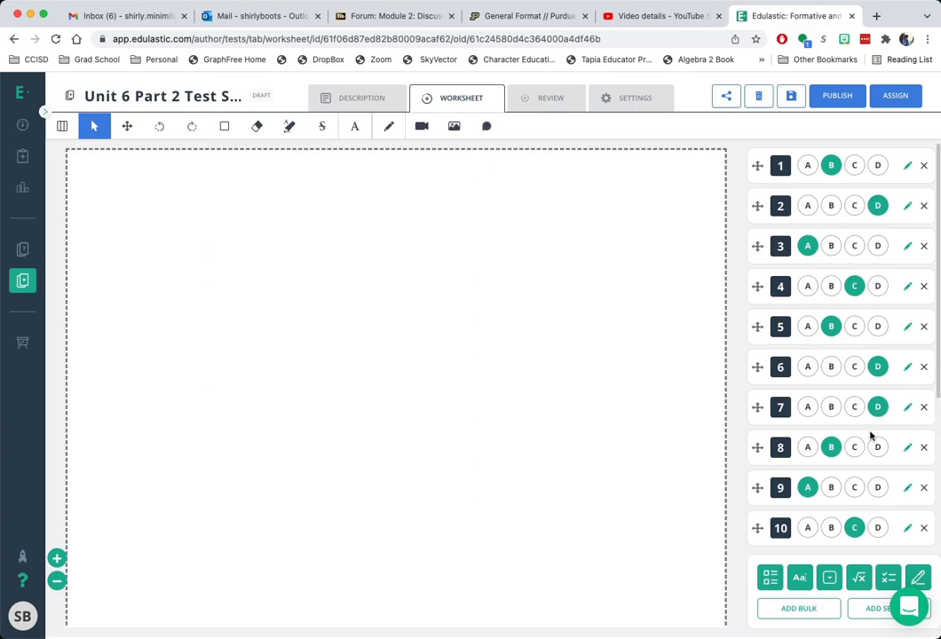
scroll(843, 479, down, 6)
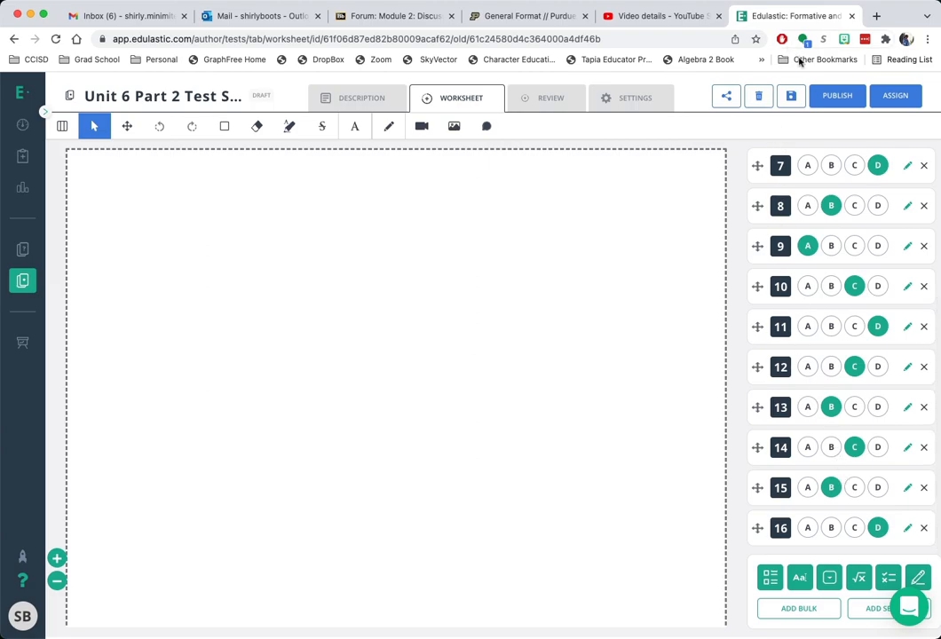
- Publish the Unit 6 Part 2 Test Scantron and open its assignment settings
click(836, 96)
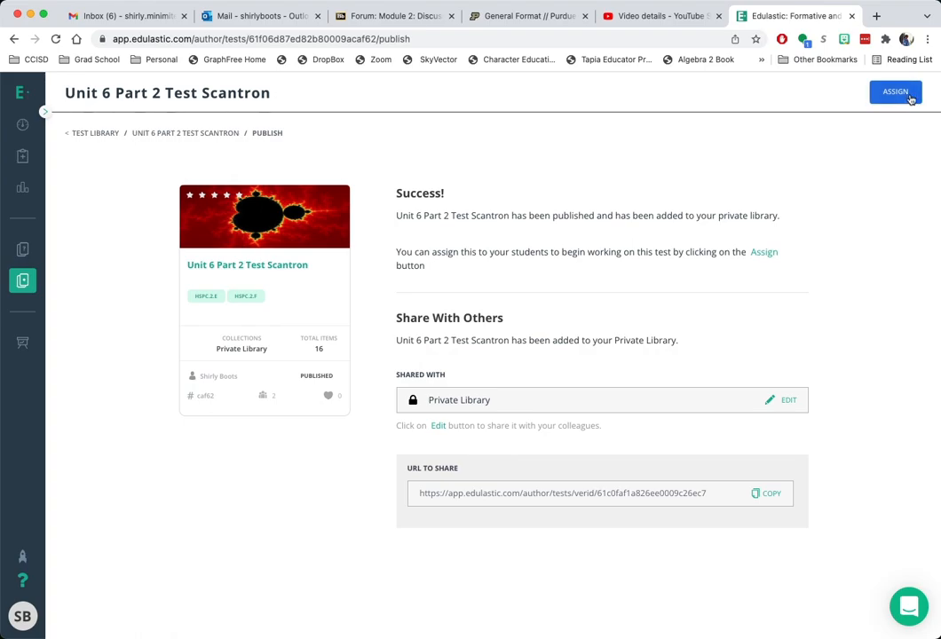
click(895, 92)
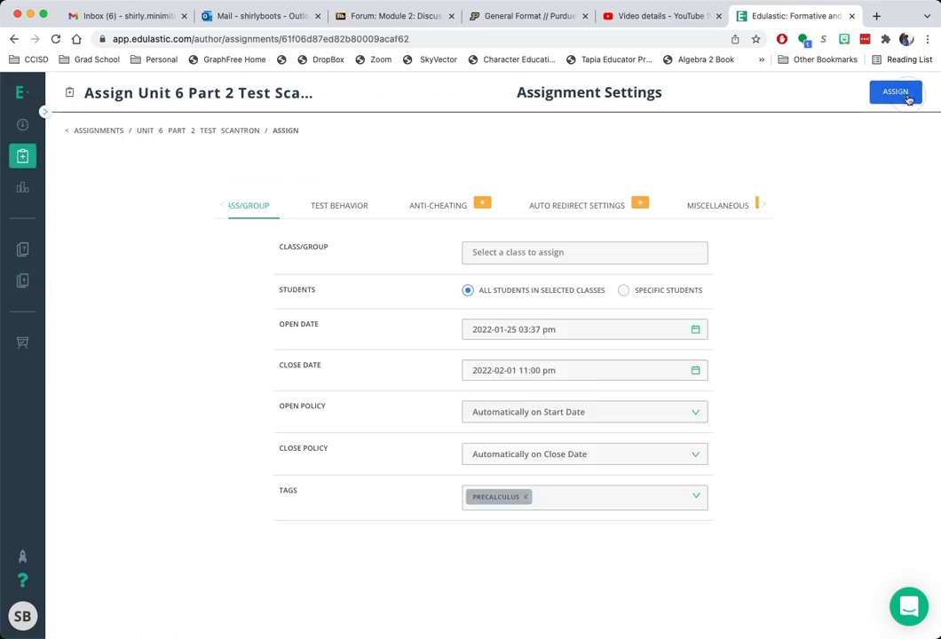
- Assign the test to all six PreCal 2022 classes, 1st through 6th period
click(597, 253)
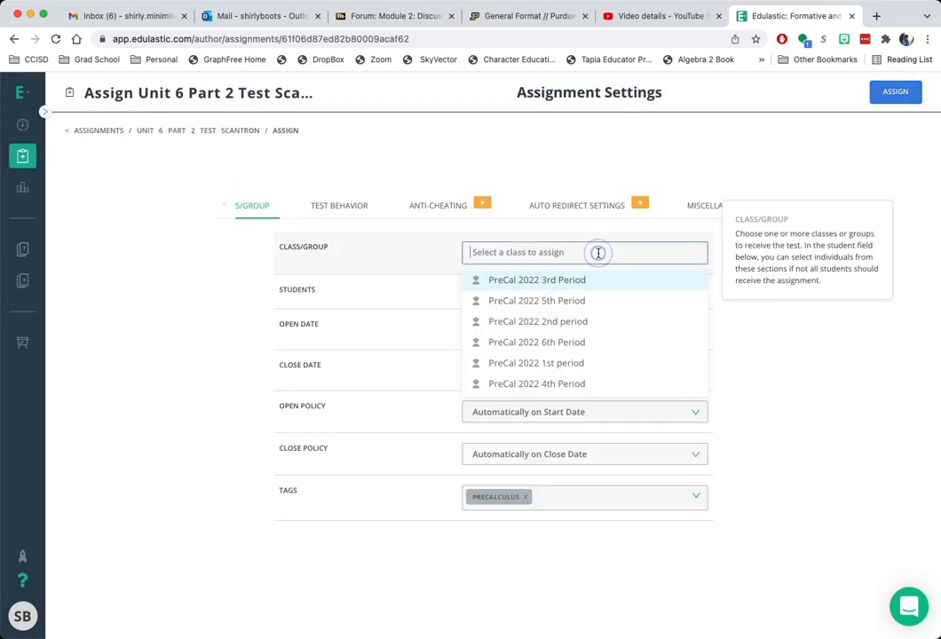
click(559, 282)
click(553, 305)
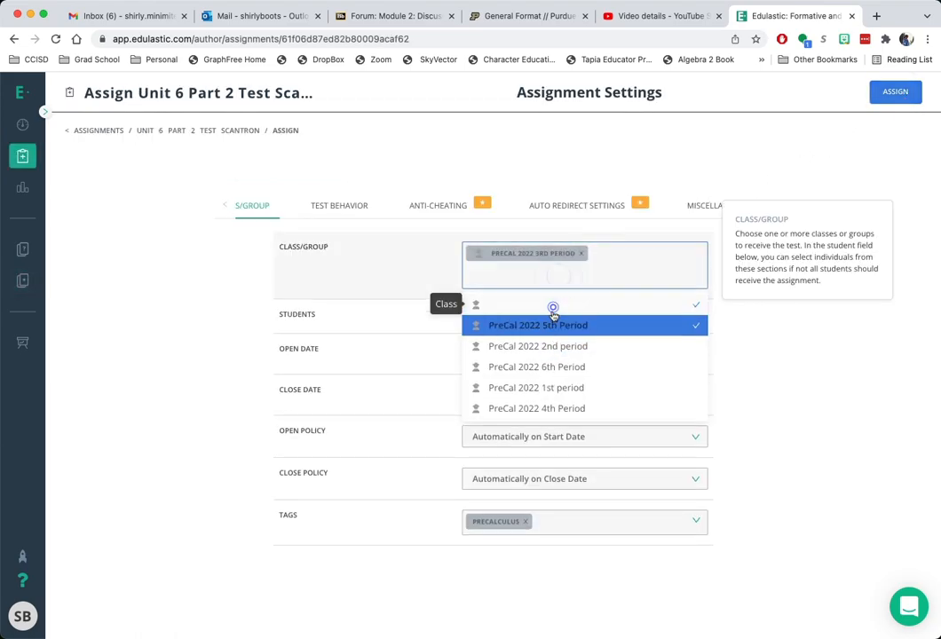
click(546, 346)
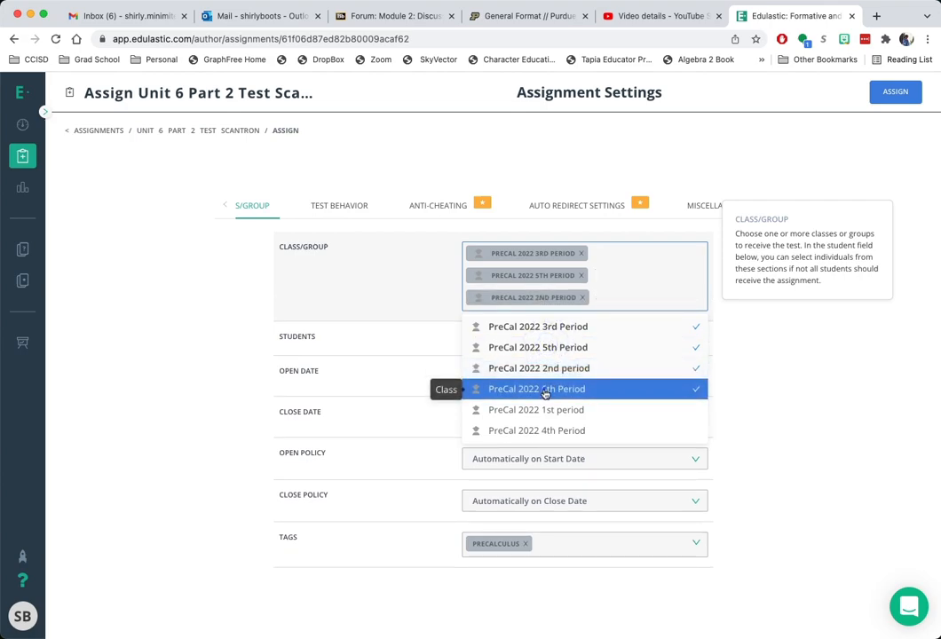
click(540, 390)
click(540, 434)
click(539, 475)
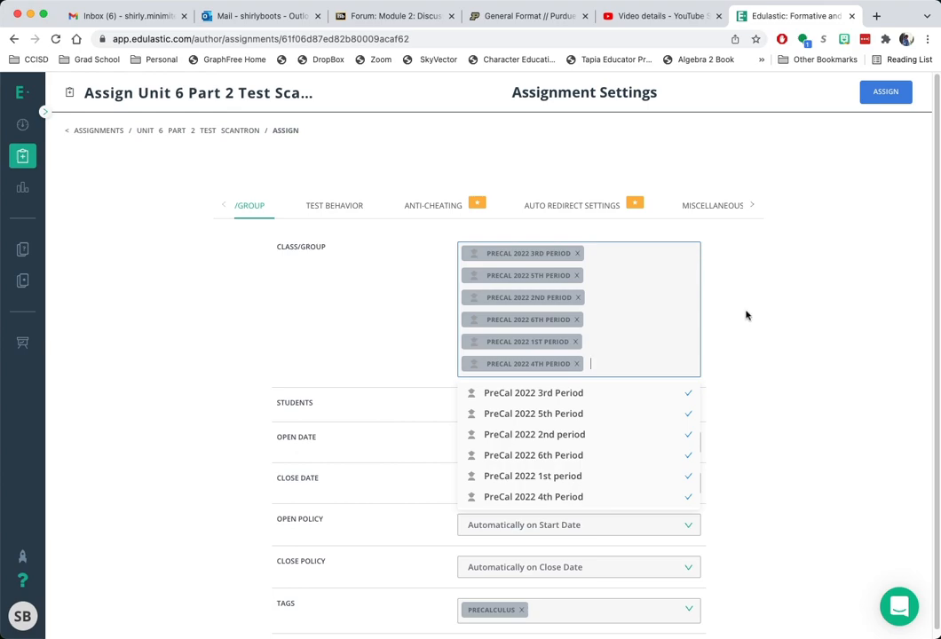
click(755, 348)
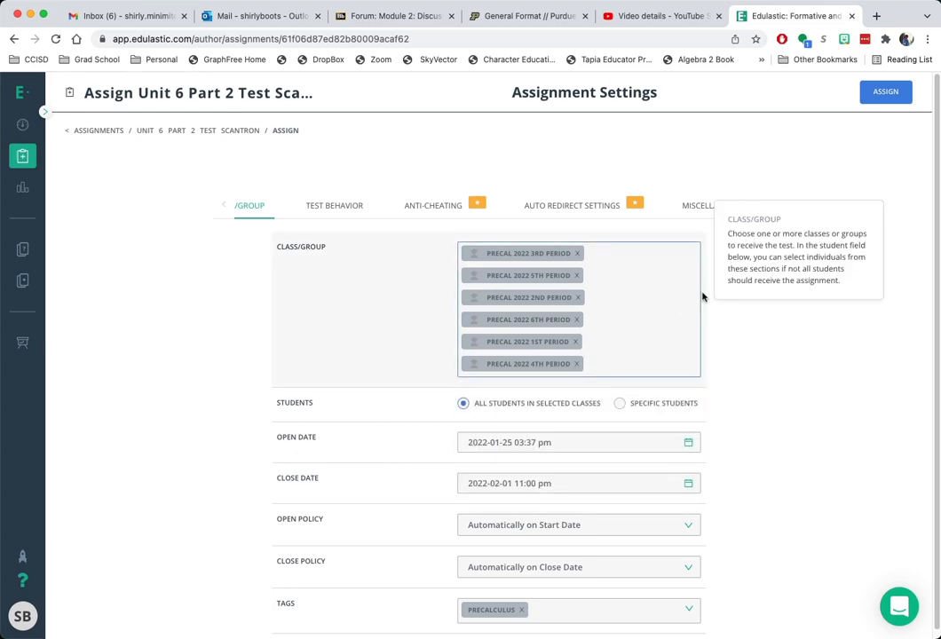
- Set the assignment's open date to January 26, 2022 at 07:00 pm
scroll(545, 409, down, 1)
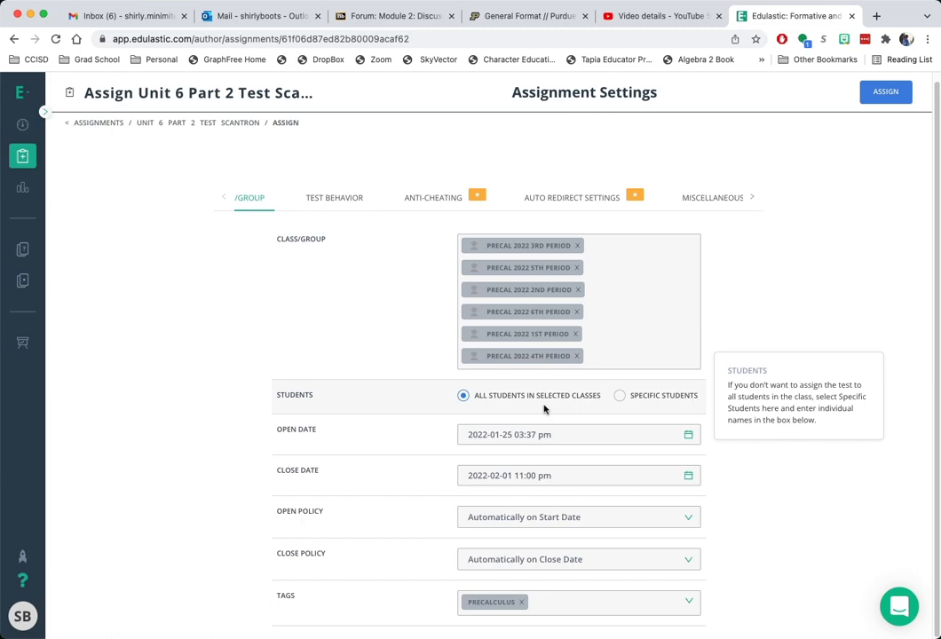
click(689, 434)
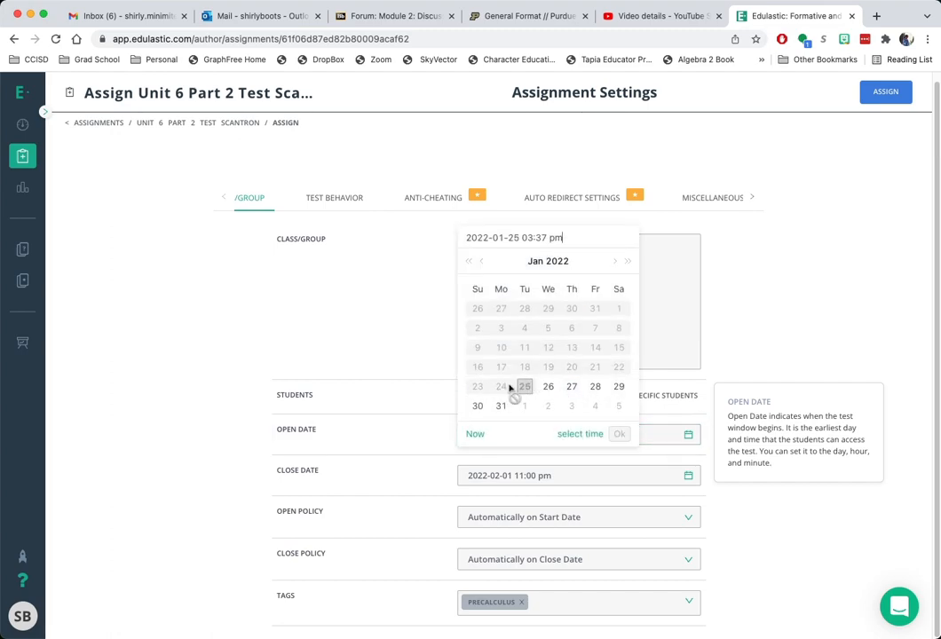
click(548, 388)
click(567, 433)
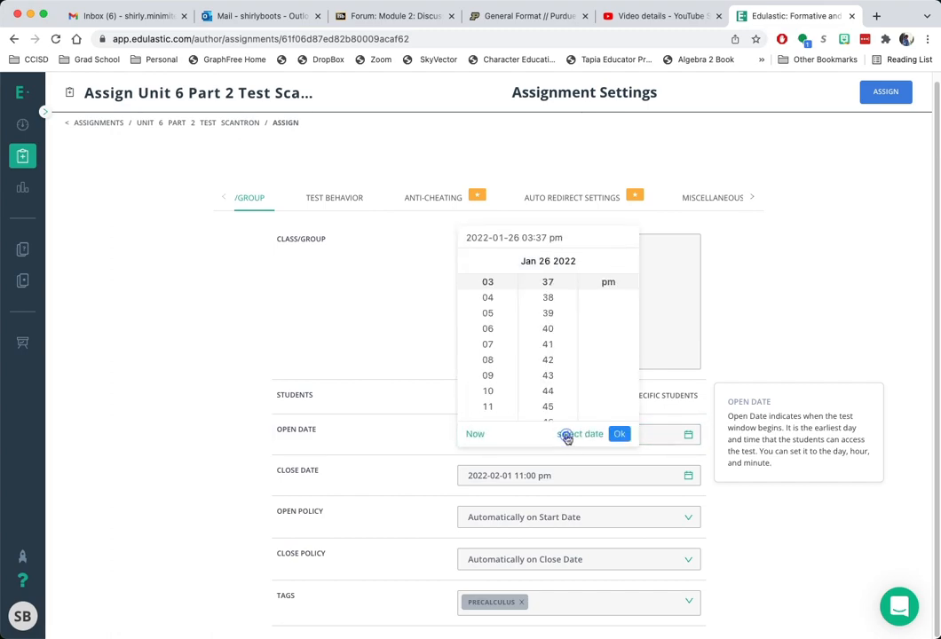
click(514, 283)
click(487, 391)
click(572, 291)
click(572, 291)
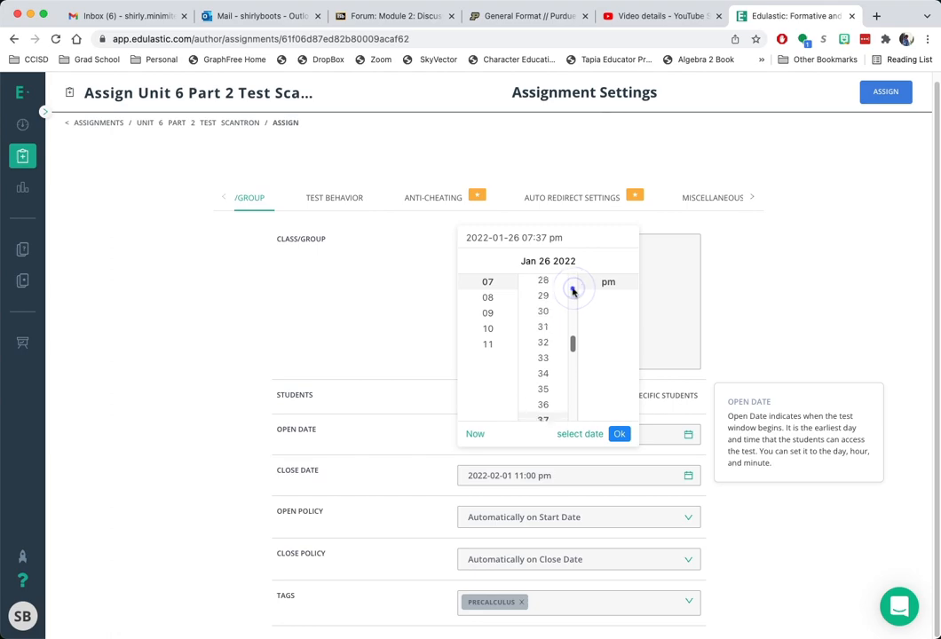
click(572, 289)
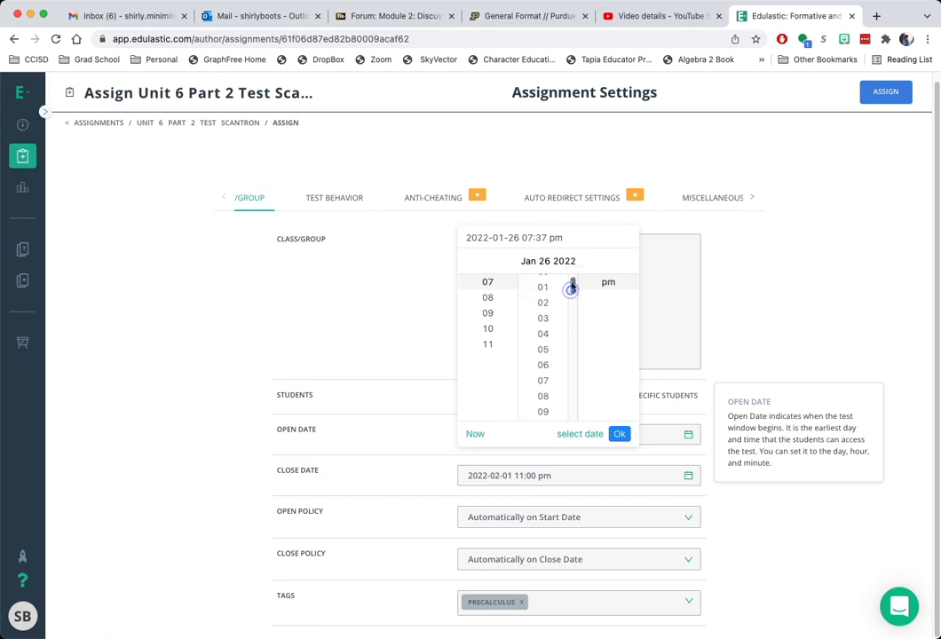
click(560, 287)
click(620, 434)
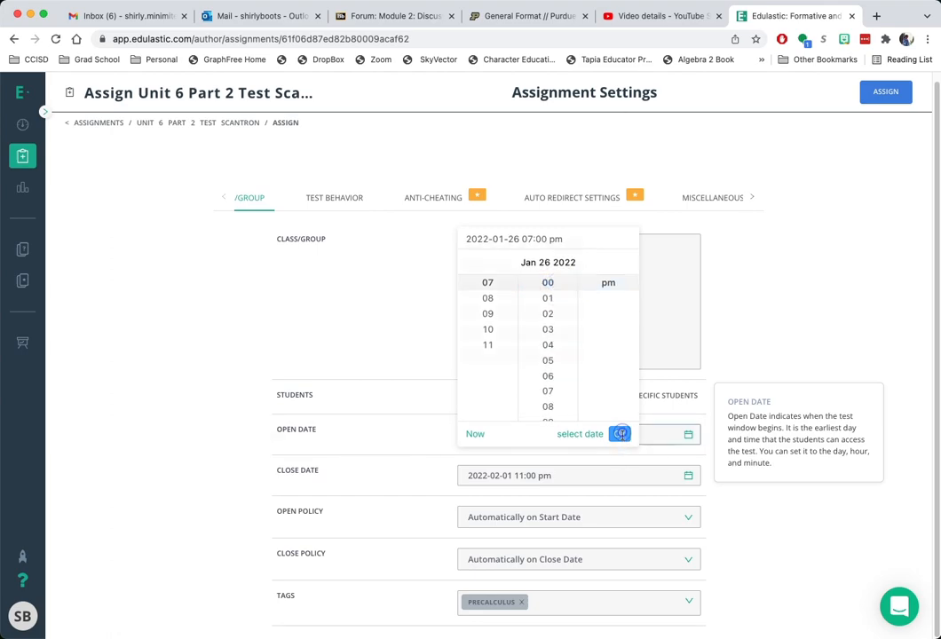
- Set the assignment's close date to January 27, 2022 at 02:30 pm
click(612, 473)
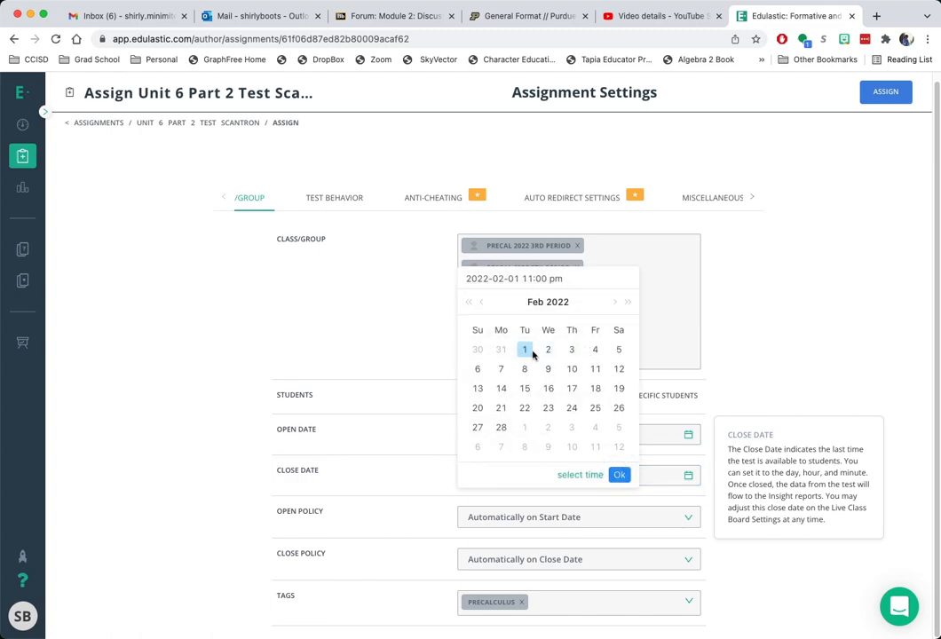
click(482, 302)
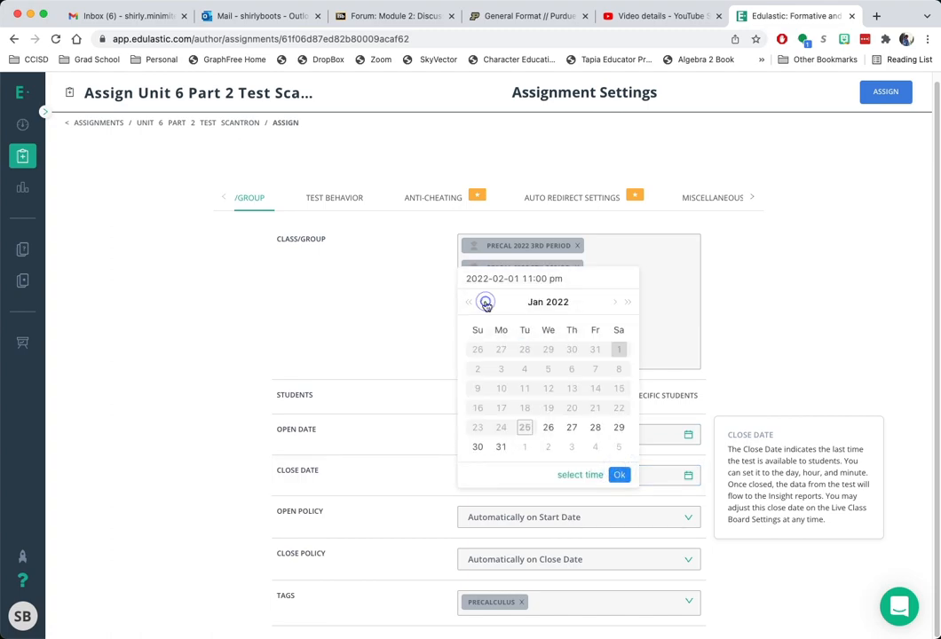
click(573, 429)
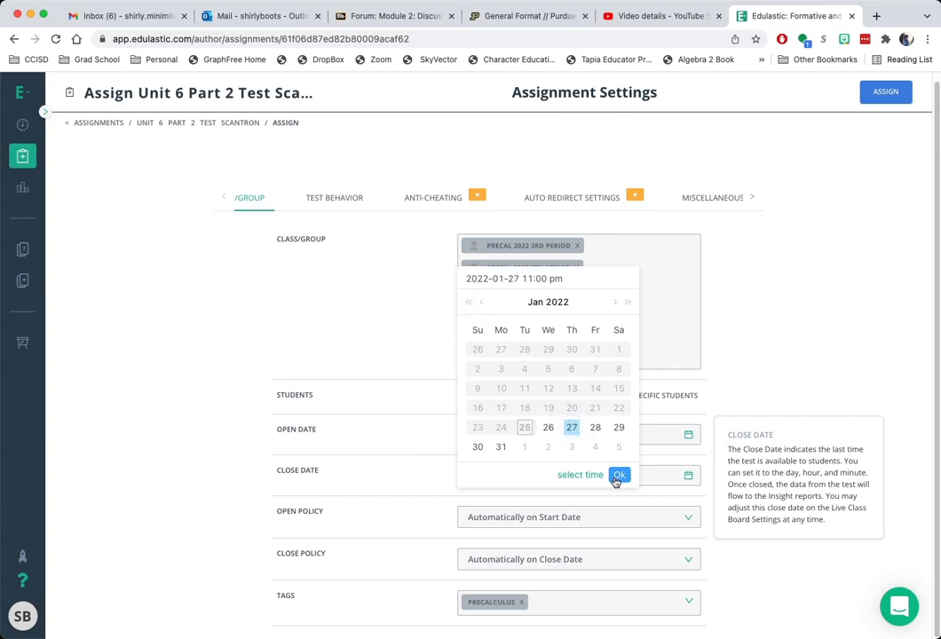
click(588, 476)
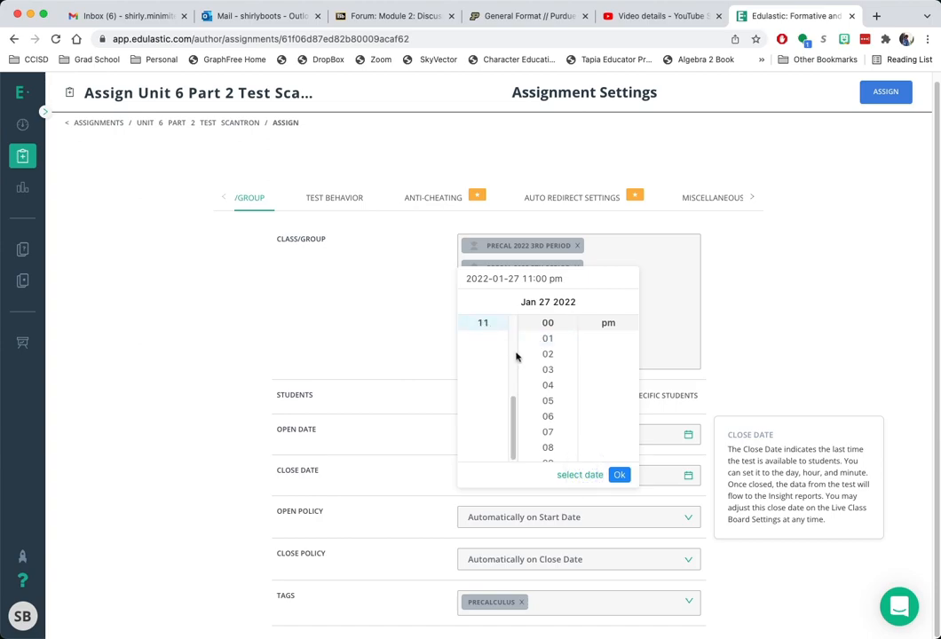
click(514, 346)
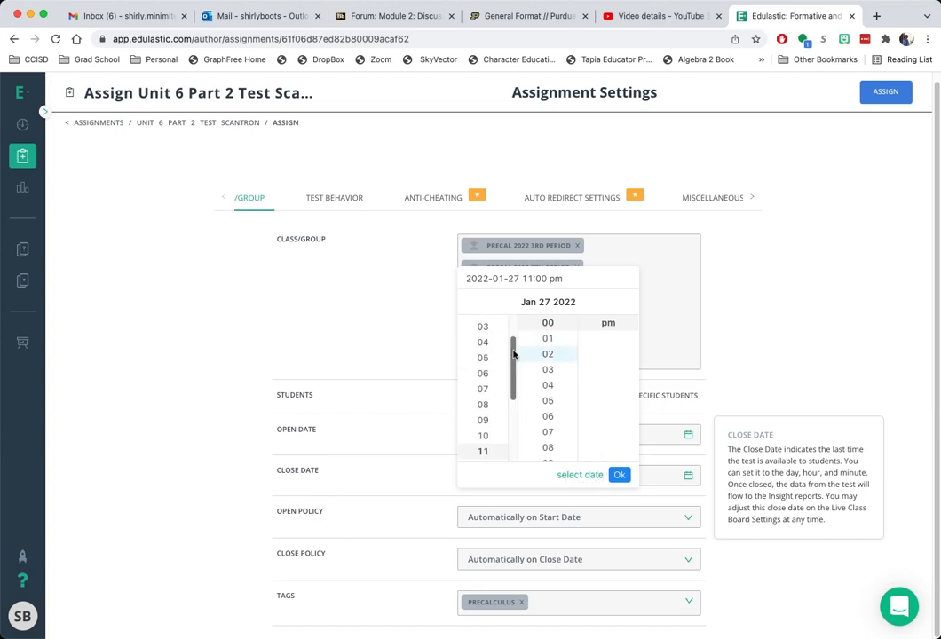
scroll(507, 346, up, 2)
click(500, 341)
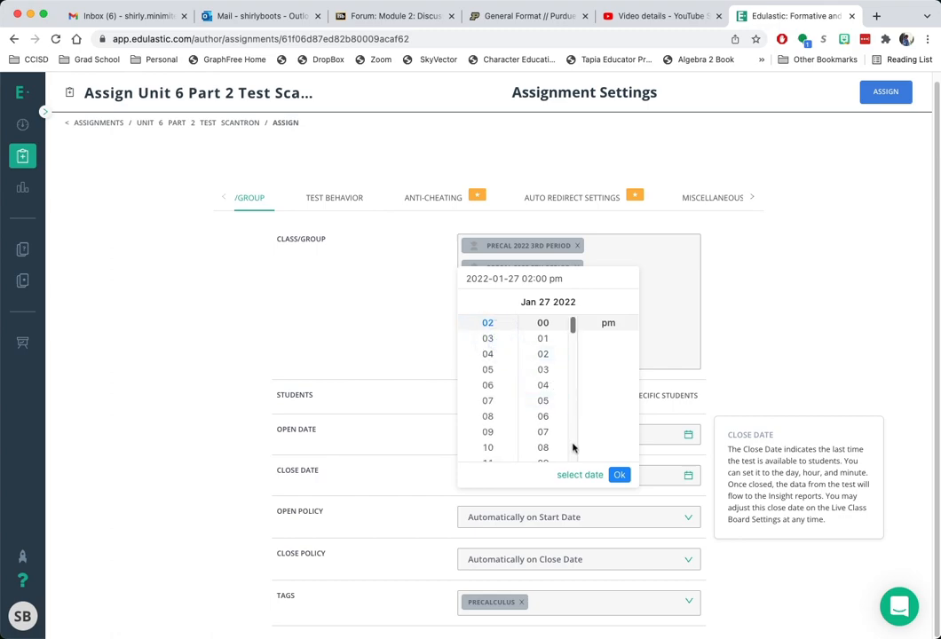
scroll(572, 420, down, 1)
scroll(572, 420, down, 5)
scroll(568, 420, down, 3)
click(551, 407)
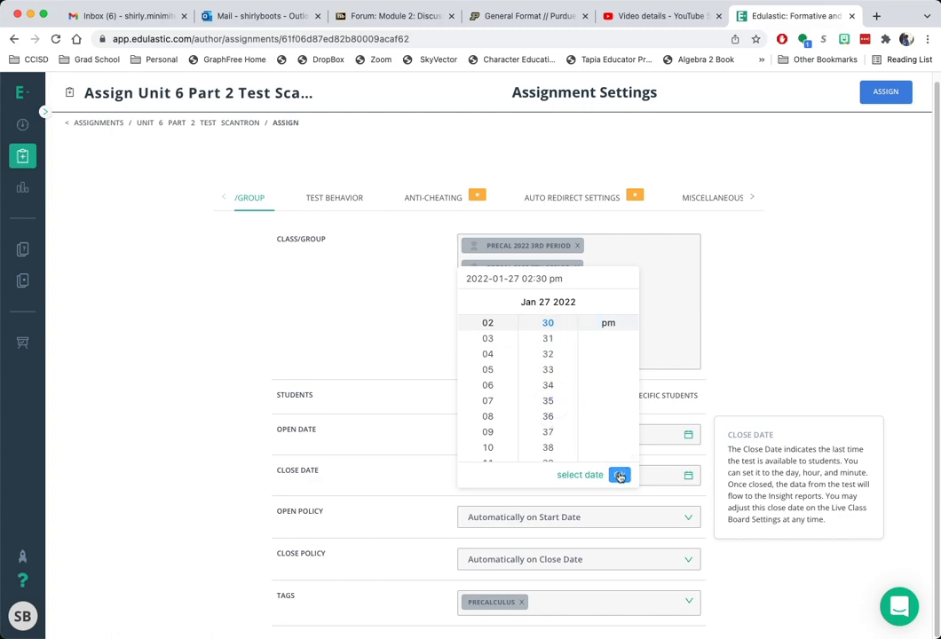
click(618, 475)
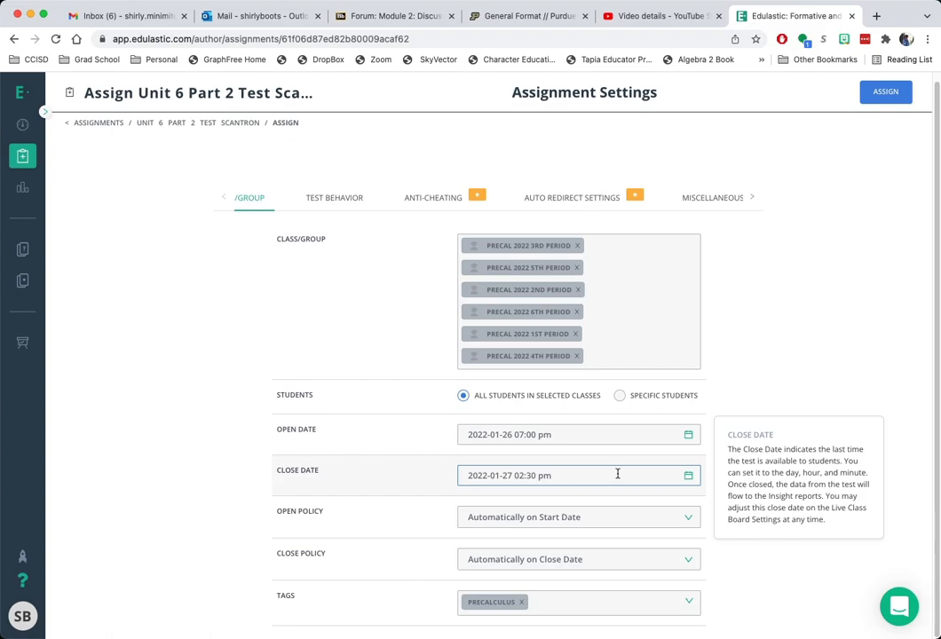
- In the test behavior settings, choose "Do not release scores or responses" for releasing scores
click(354, 202)
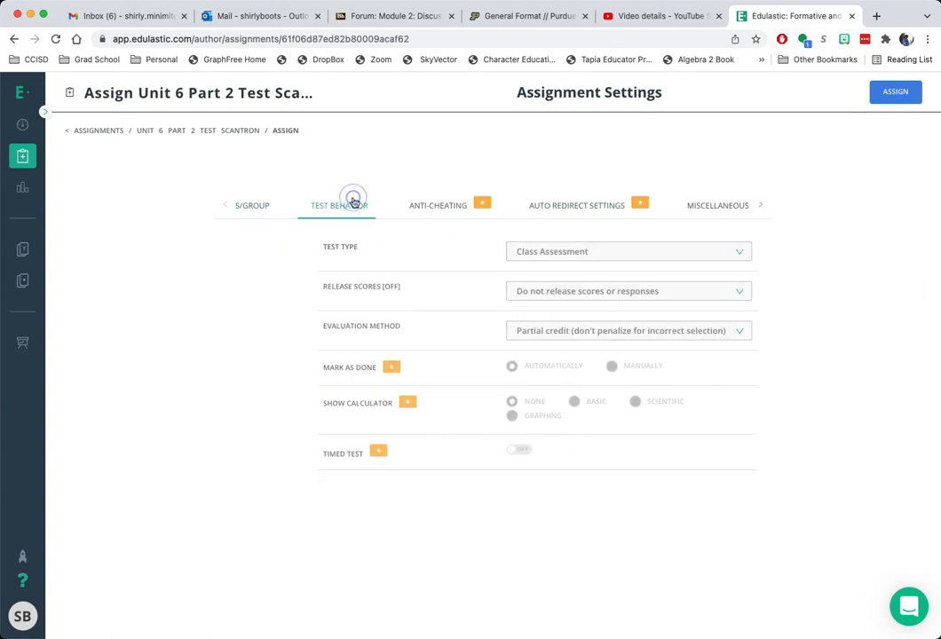
click(603, 299)
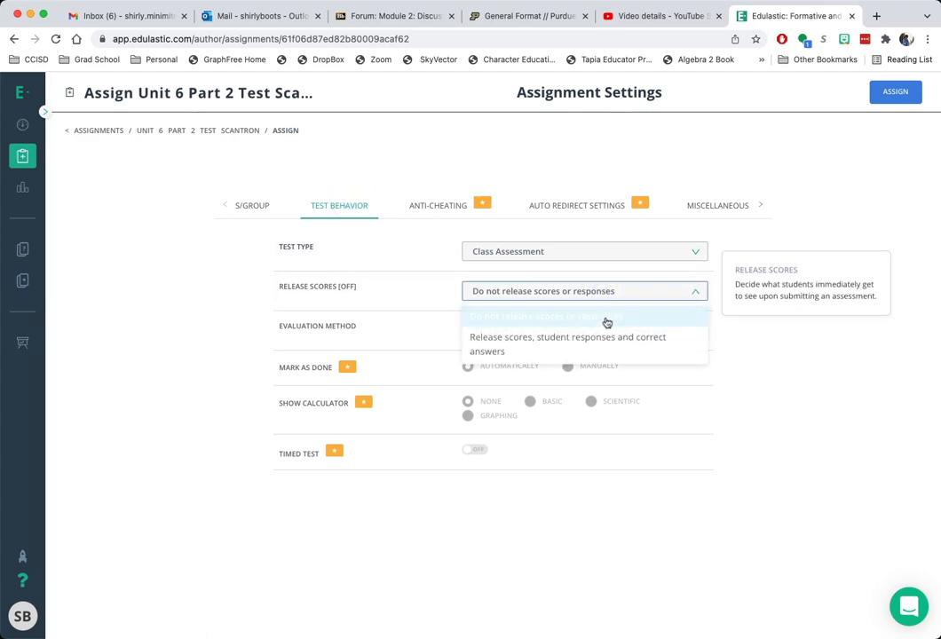
click(612, 316)
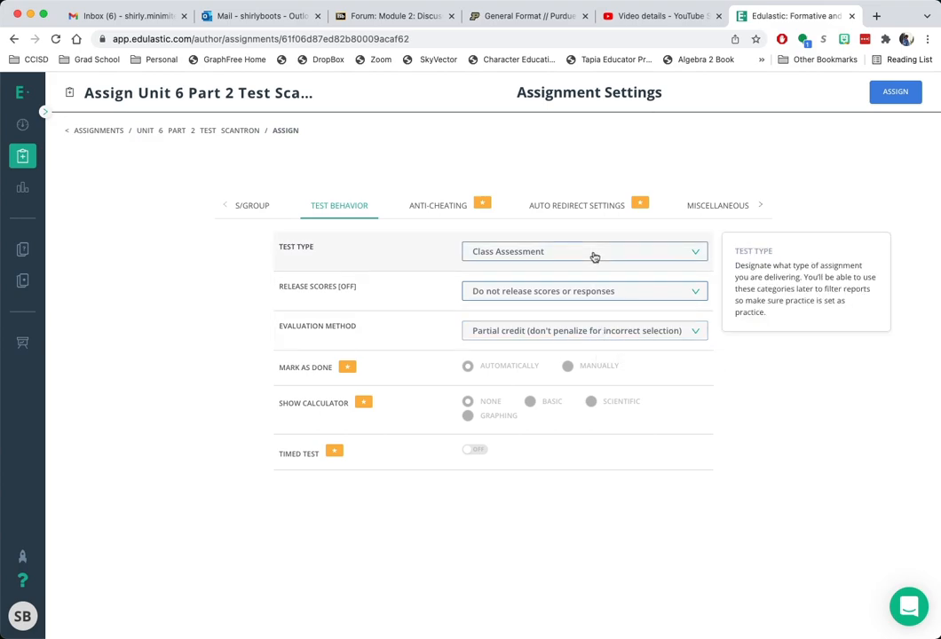
- Look over the miscellaneous settings with performance bands and grading scale, then assign the test to the selected classes
click(707, 209)
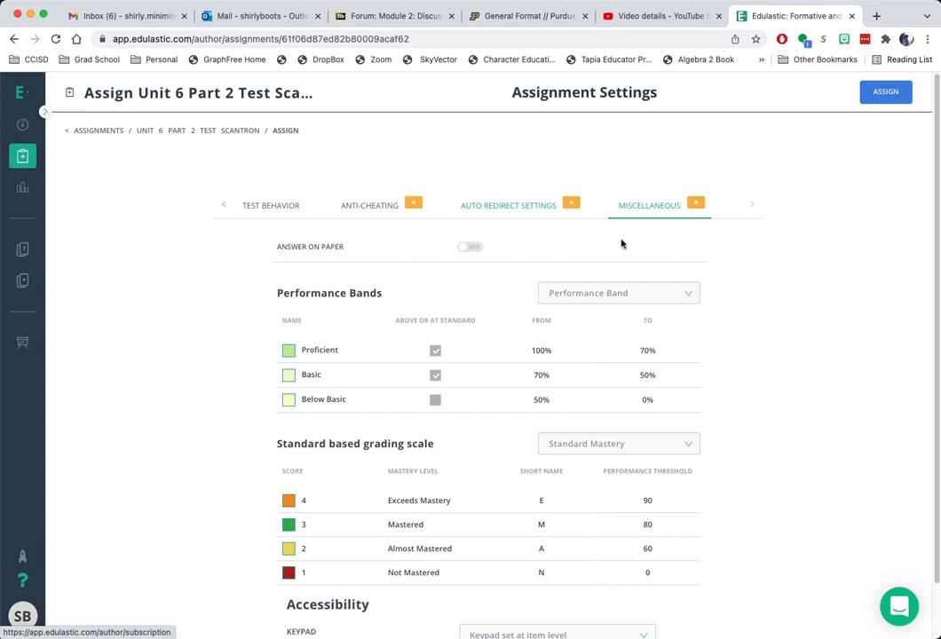
scroll(667, 316, down, 2)
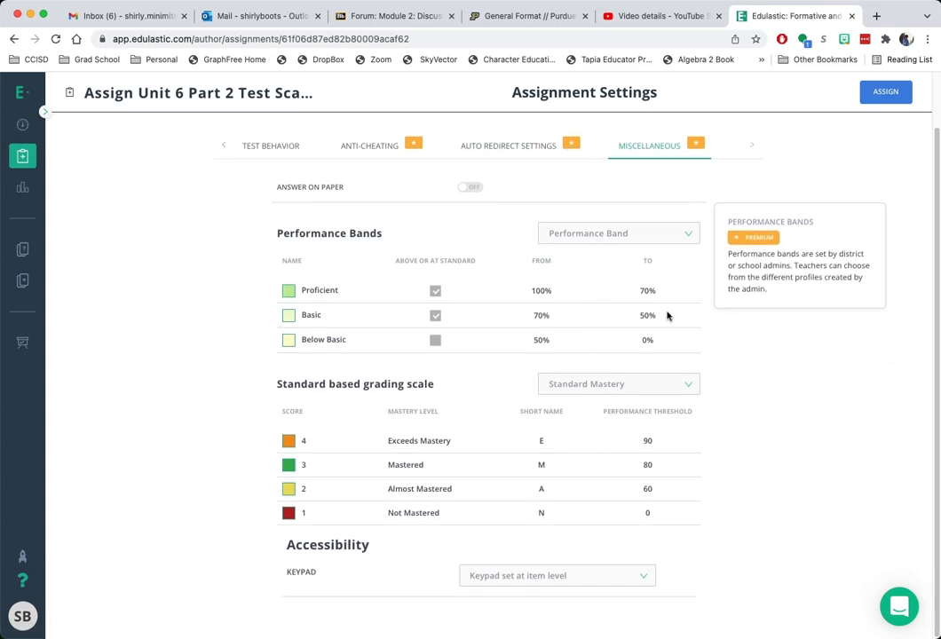
click(883, 97)
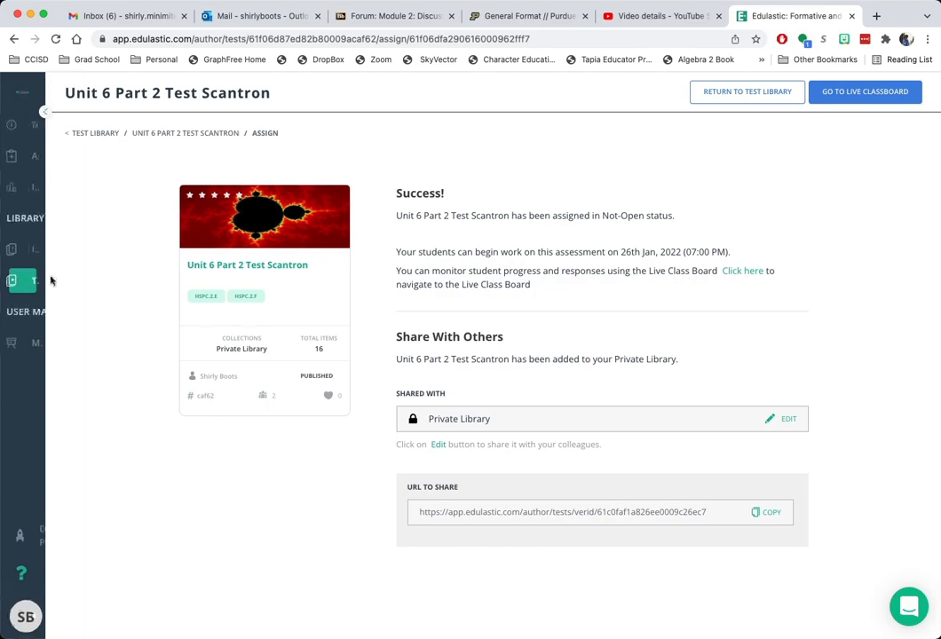
- Return to the assignments list and open the Live Class Board of Unit 6 Part 1 Test Scantron for PreCal 2022 4th Period
mouse_move(53, 226)
click(56, 158)
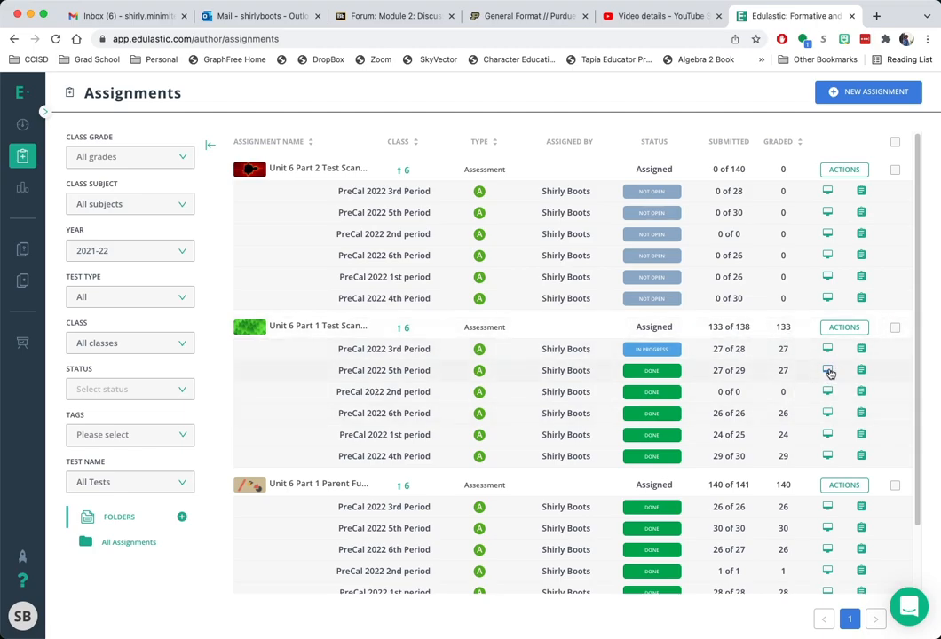
click(828, 456)
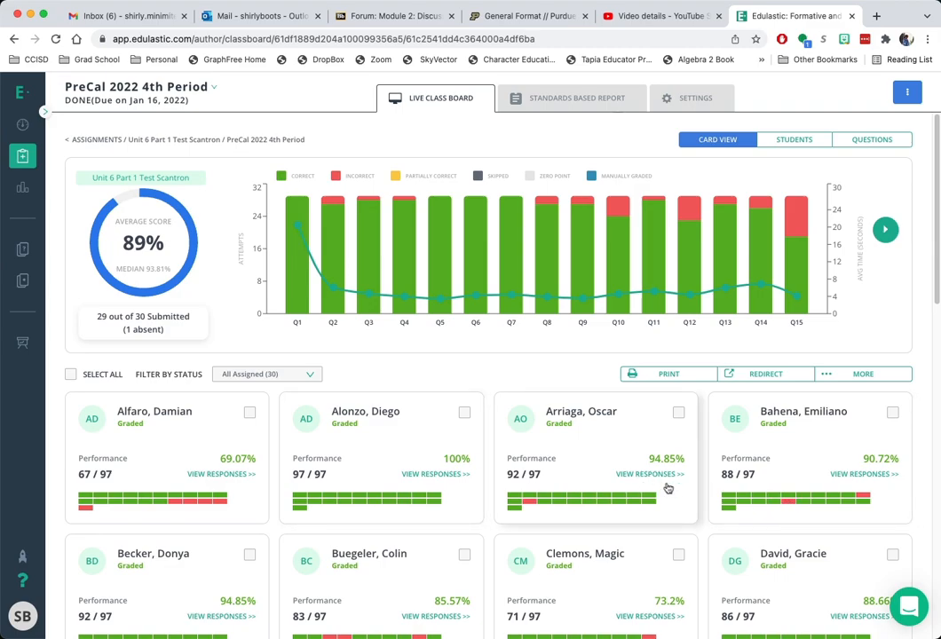
- Examine the responses of the student on the fourth card and the class board's options for releasing scores and unassigning students
click(863, 473)
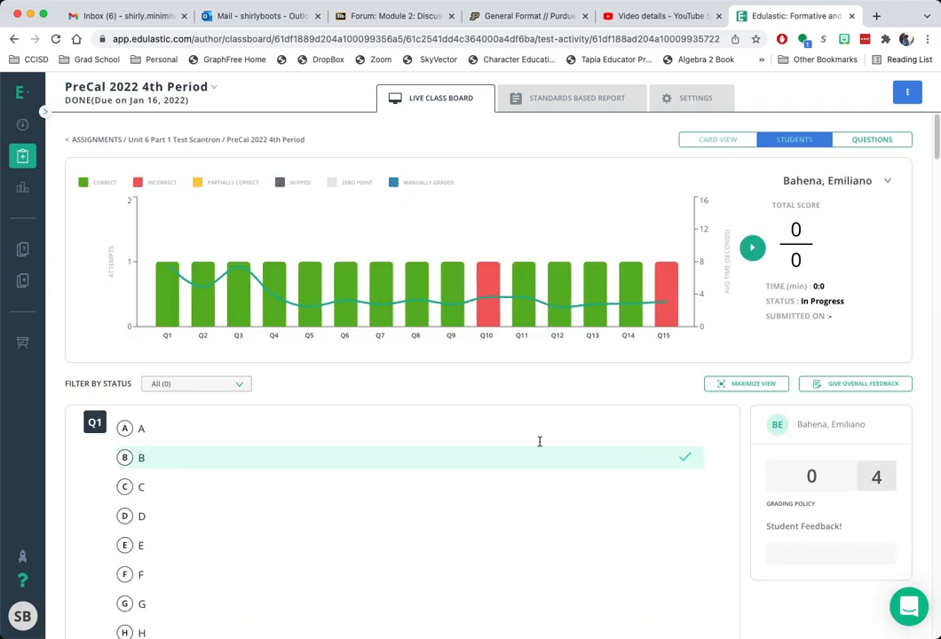
scroll(538, 441, down, 3)
scroll(489, 338, up, 1)
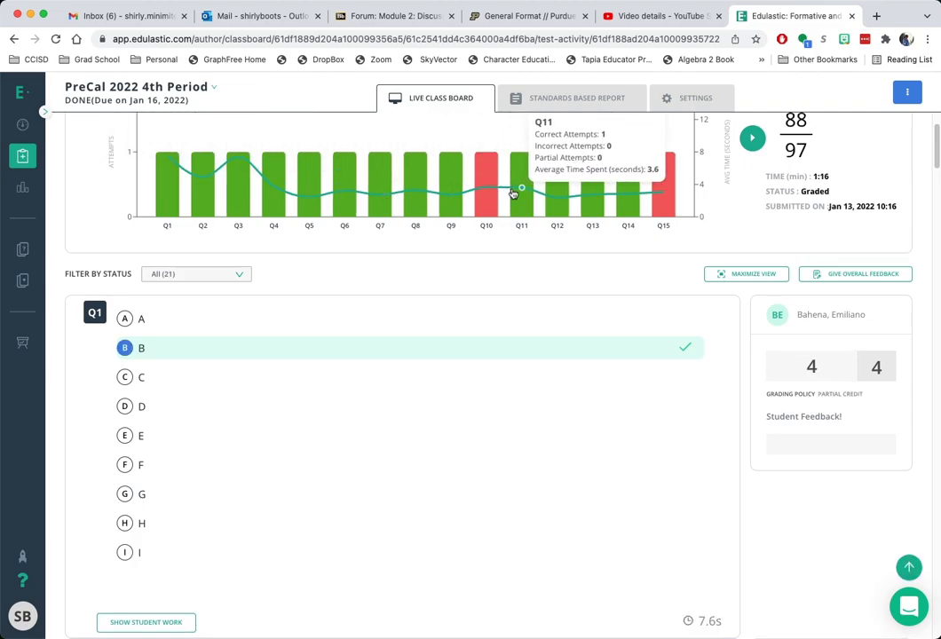
scroll(860, 226, up, 5)
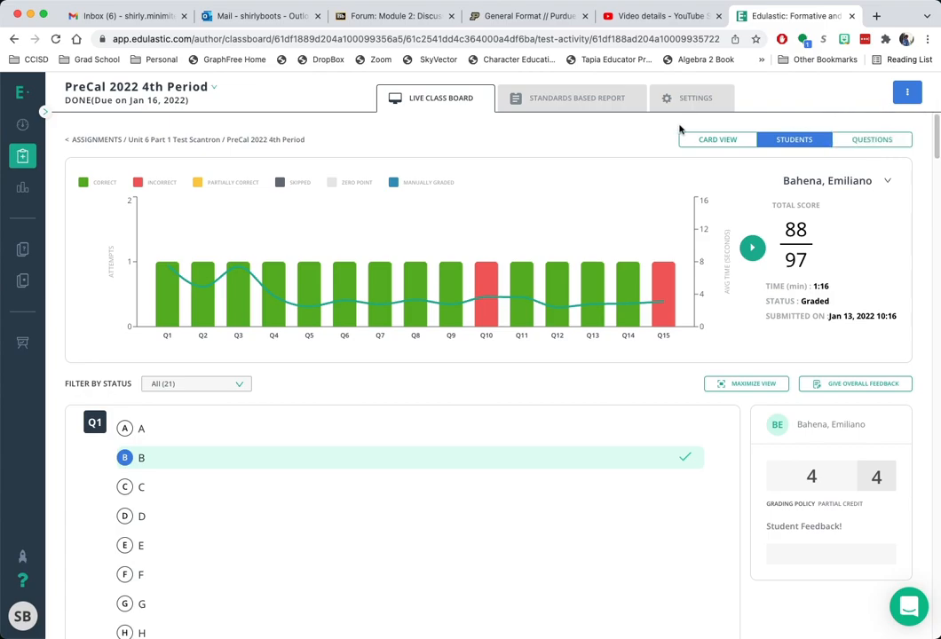
click(906, 94)
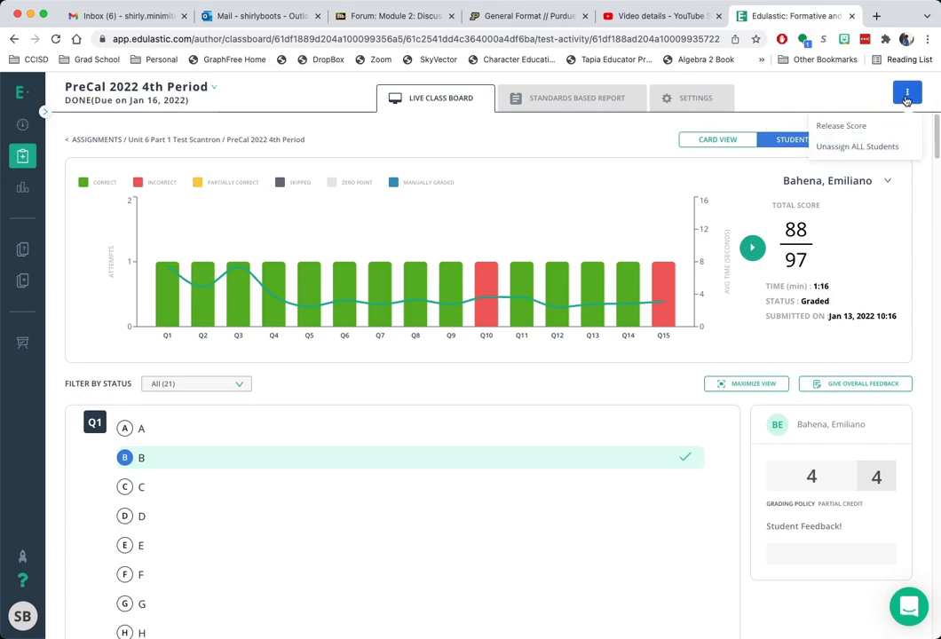
click(896, 150)
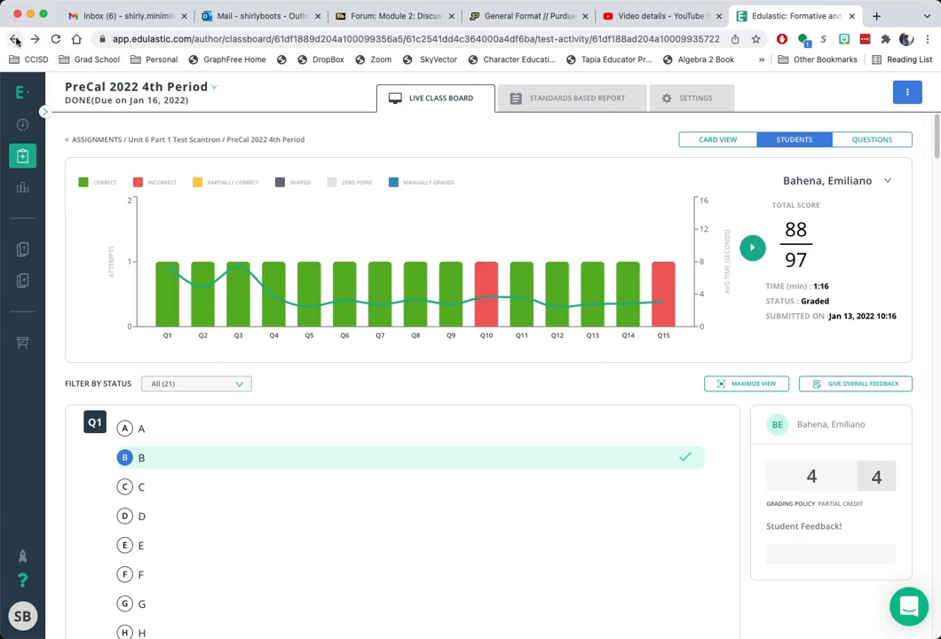
- Leave the student's responses, view the class's Standards Based Report, and return to the assignments list
click(15, 40)
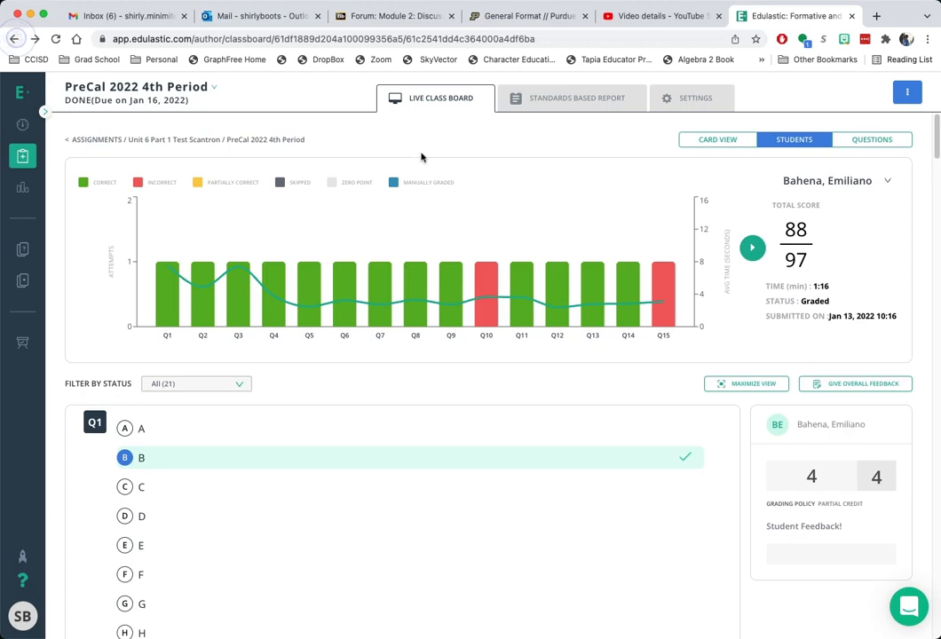
click(572, 98)
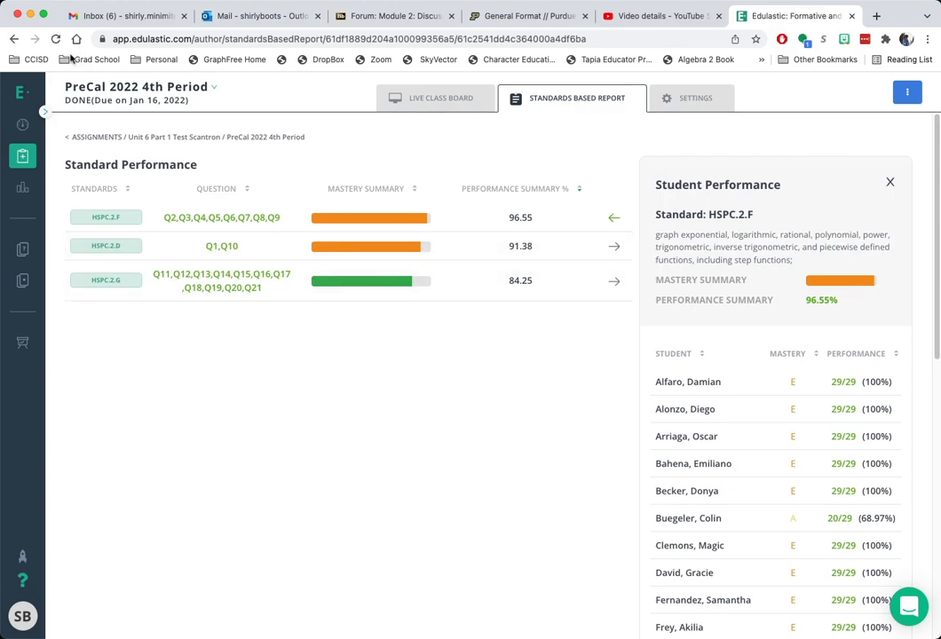
click(19, 153)
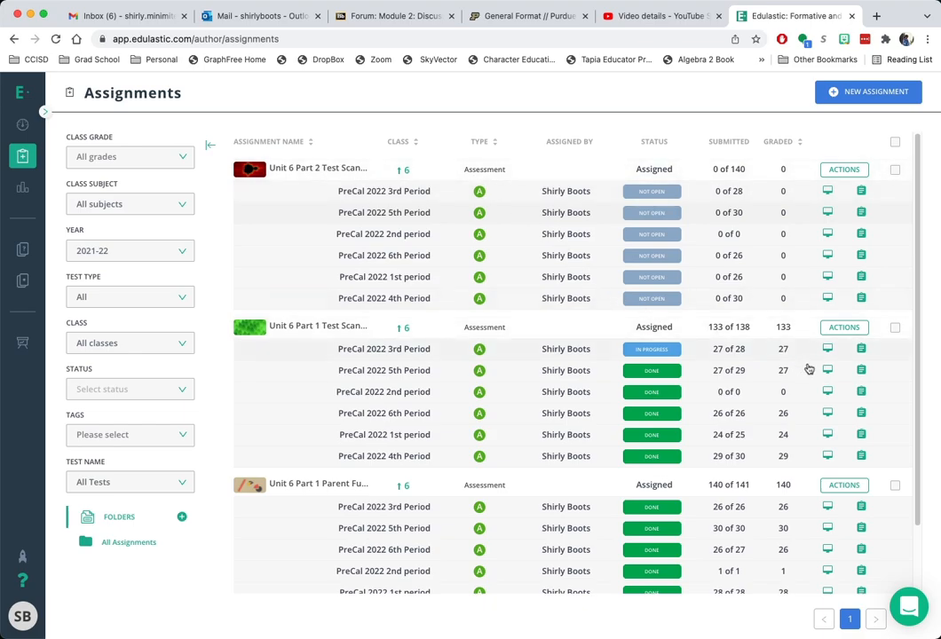
- Open the Live Class Board of Unit 6 Part 1 Test Scantron for PreCal 2022 4th Period and look over the student cards
click(827, 456)
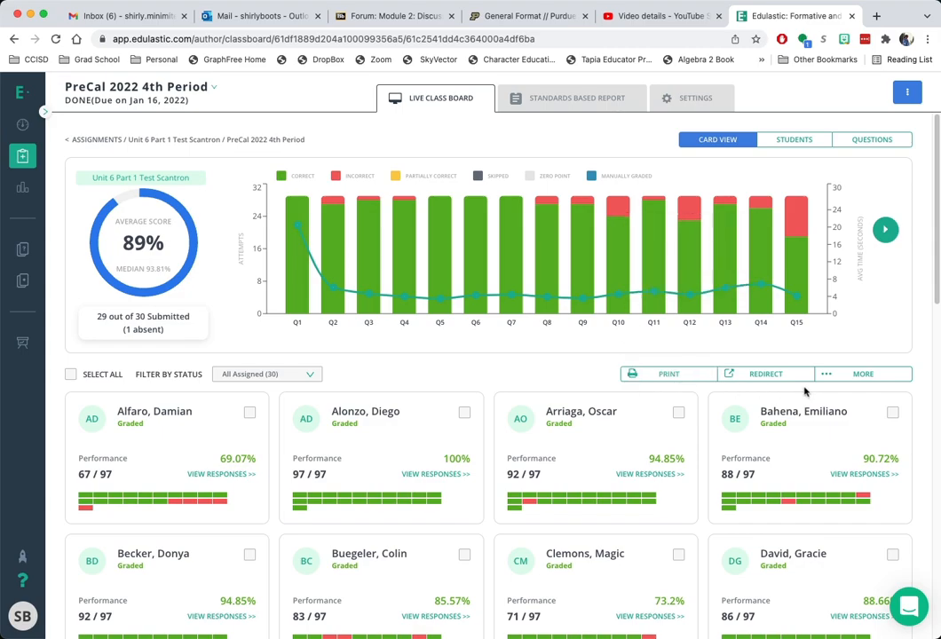
scroll(805, 391, down, 3)
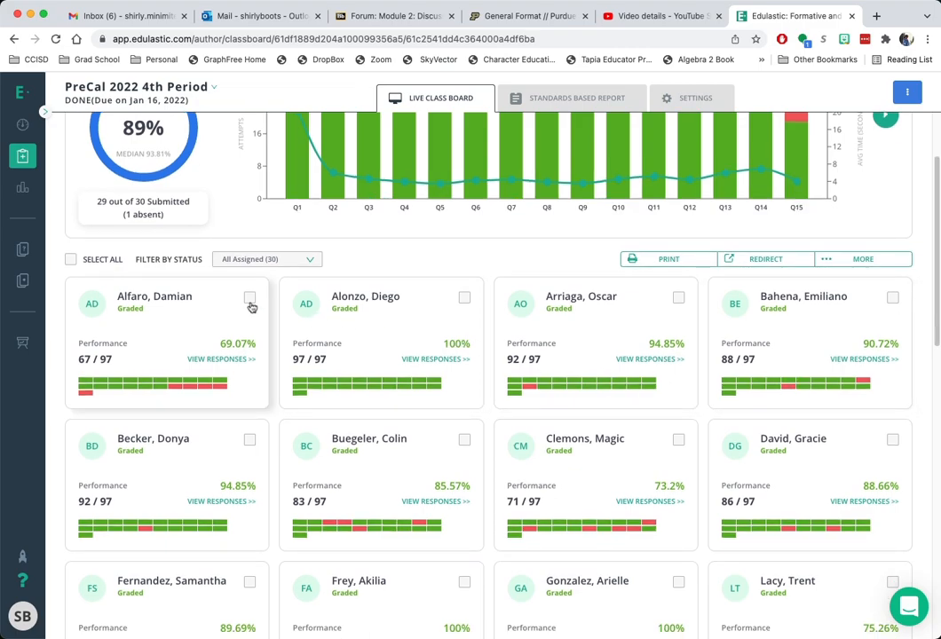
scroll(414, 388, down, 5)
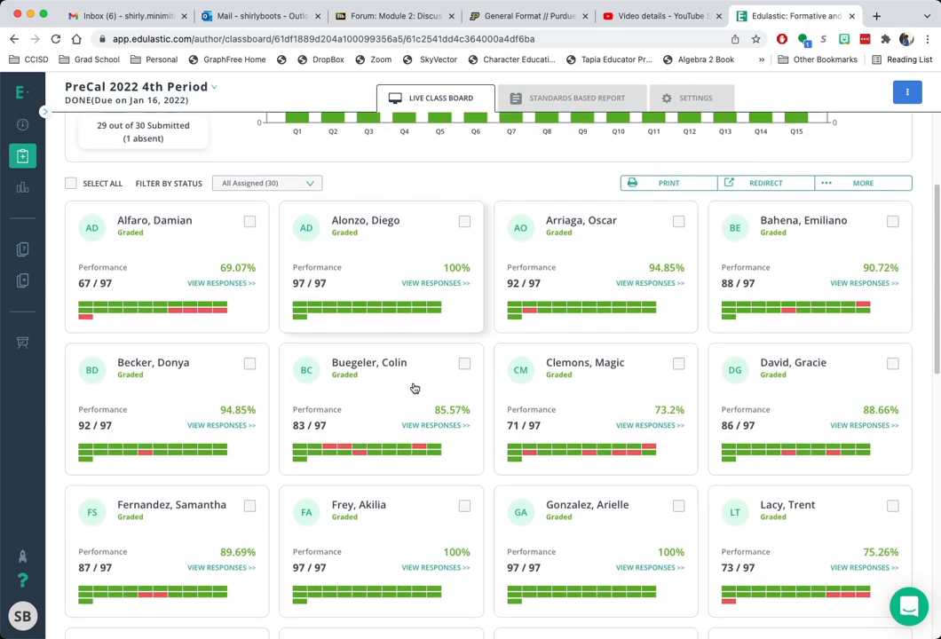
scroll(413, 388, down, 5)
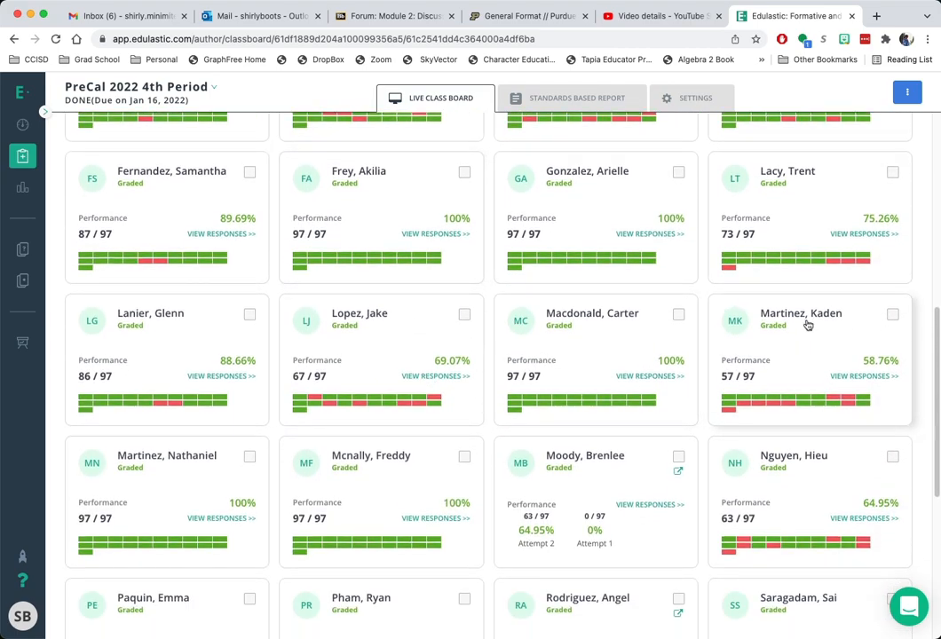
- Select the student with the 58.76% score, examine the Redirect Assignment options for that student, and cancel the redirect
click(894, 316)
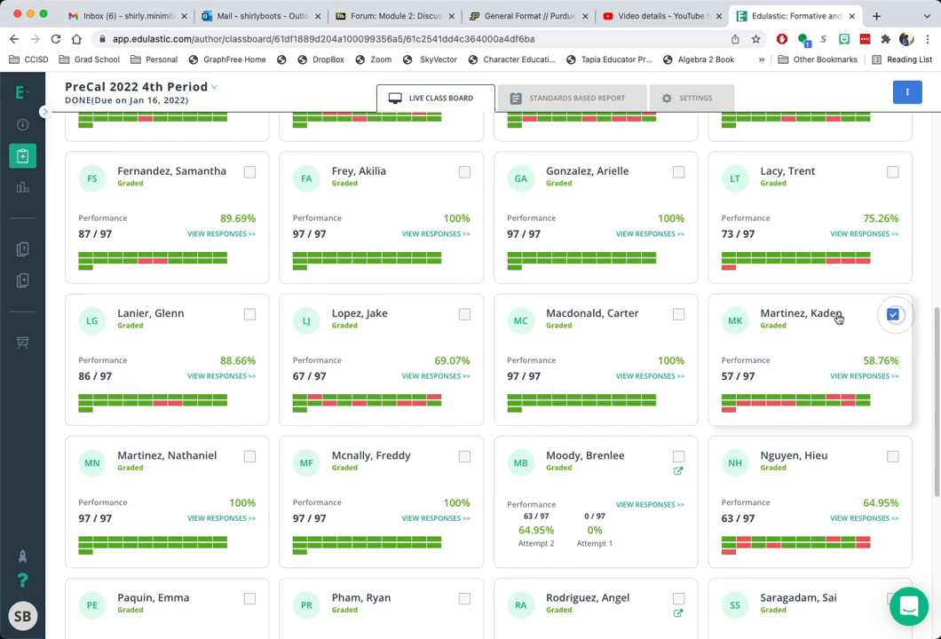
scroll(830, 318, up, 7)
scroll(830, 320, up, 5)
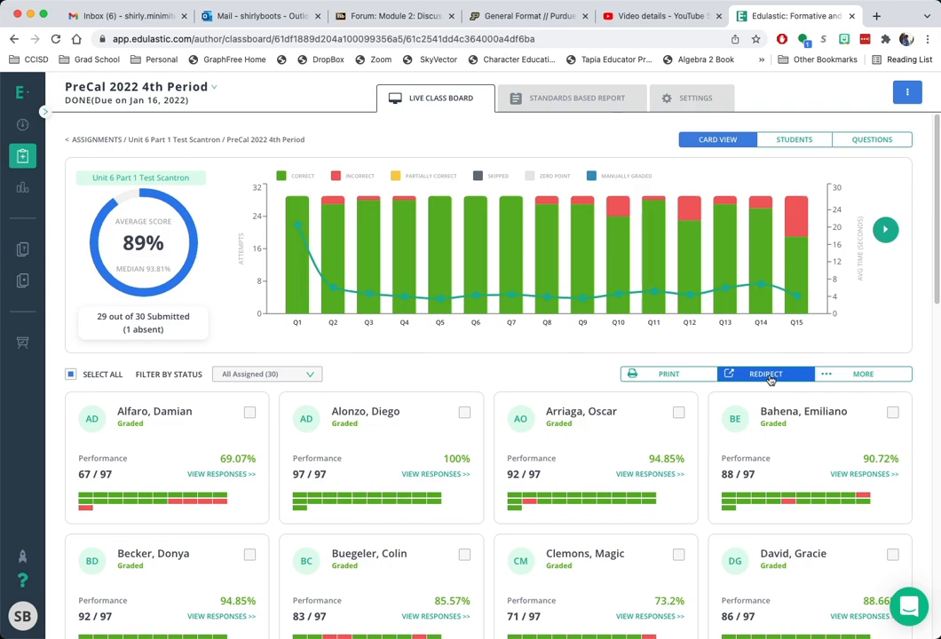
scroll(770, 380, down, 3)
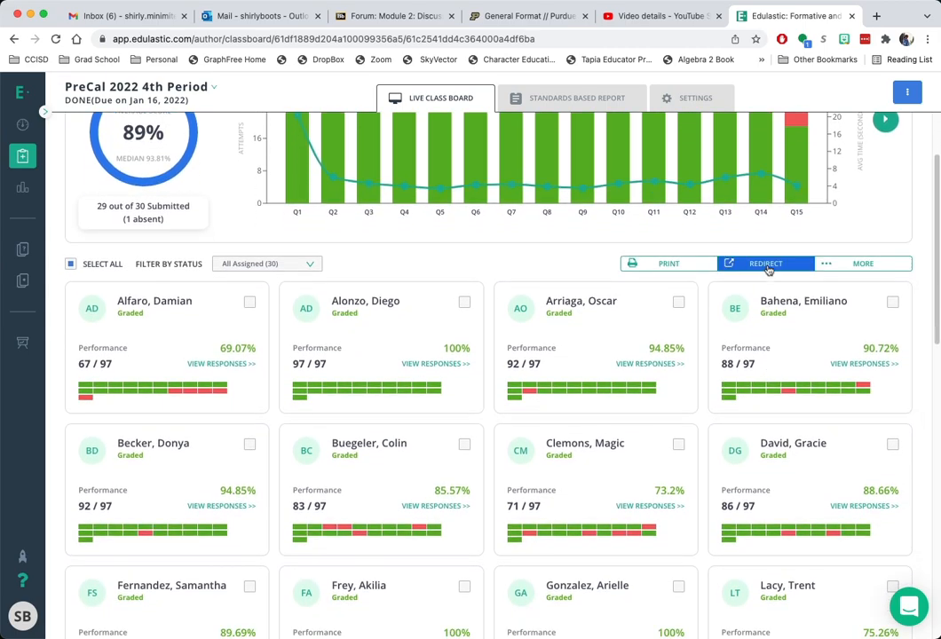
click(765, 264)
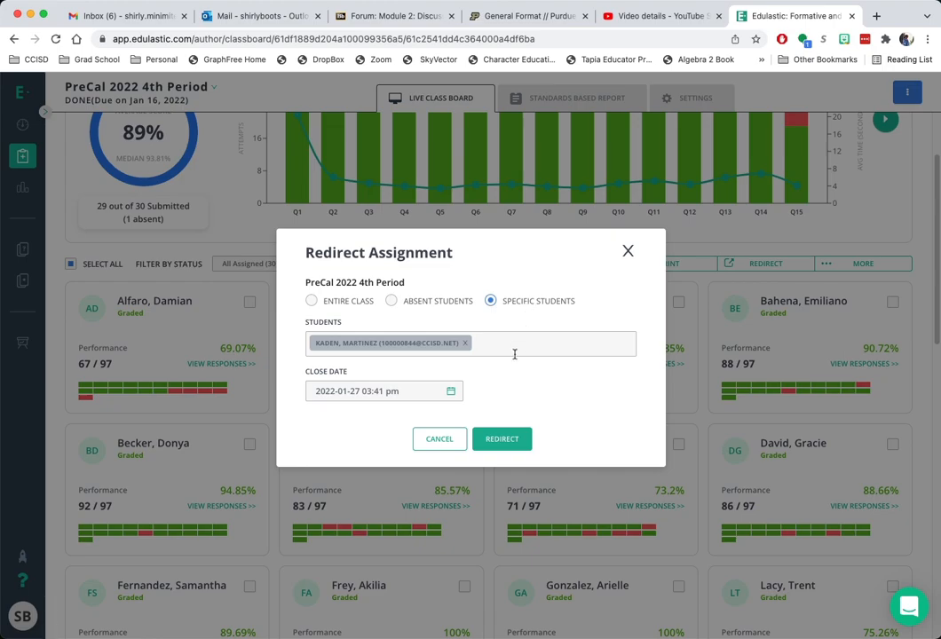
click(441, 438)
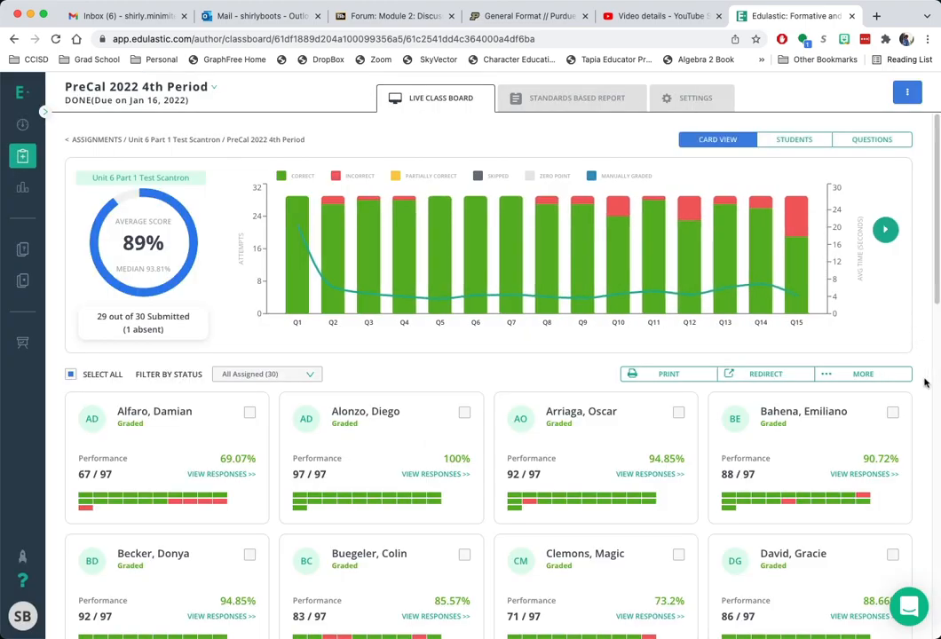
scroll(924, 380, down, 5)
scroll(917, 381, up, 5)
scroll(772, 340, down, 1)
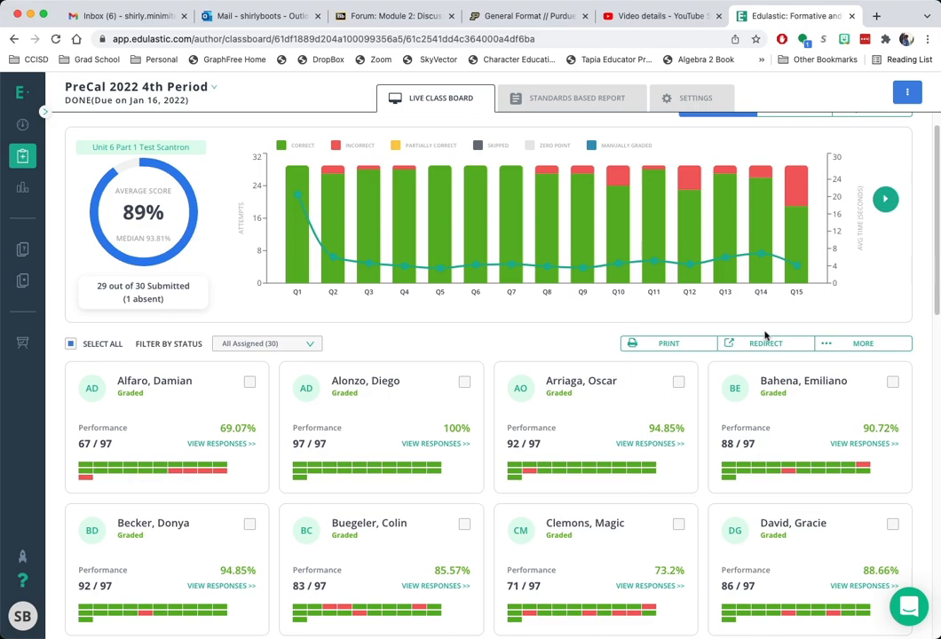
mouse_move(48, 203)
click(884, 1)
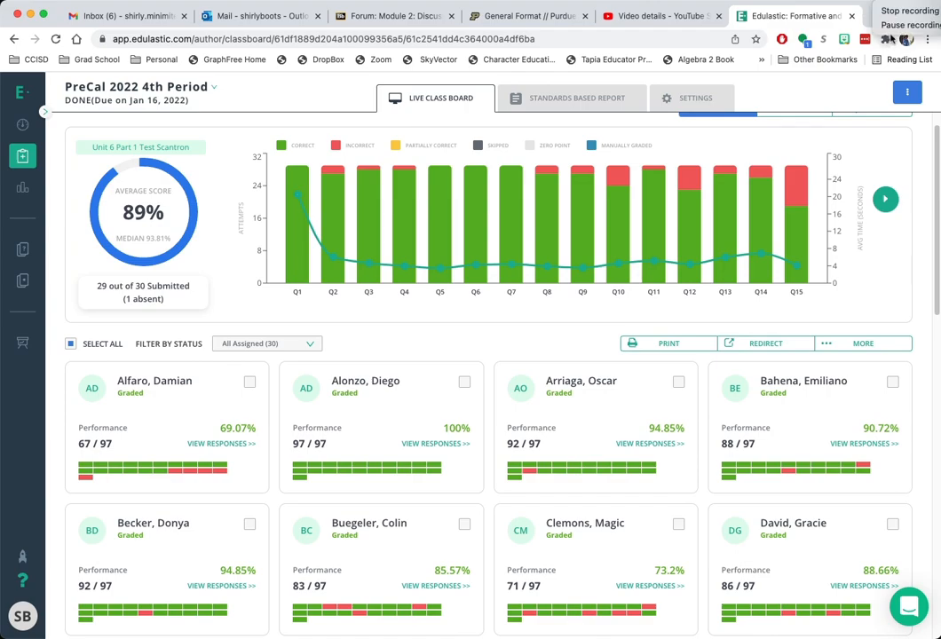